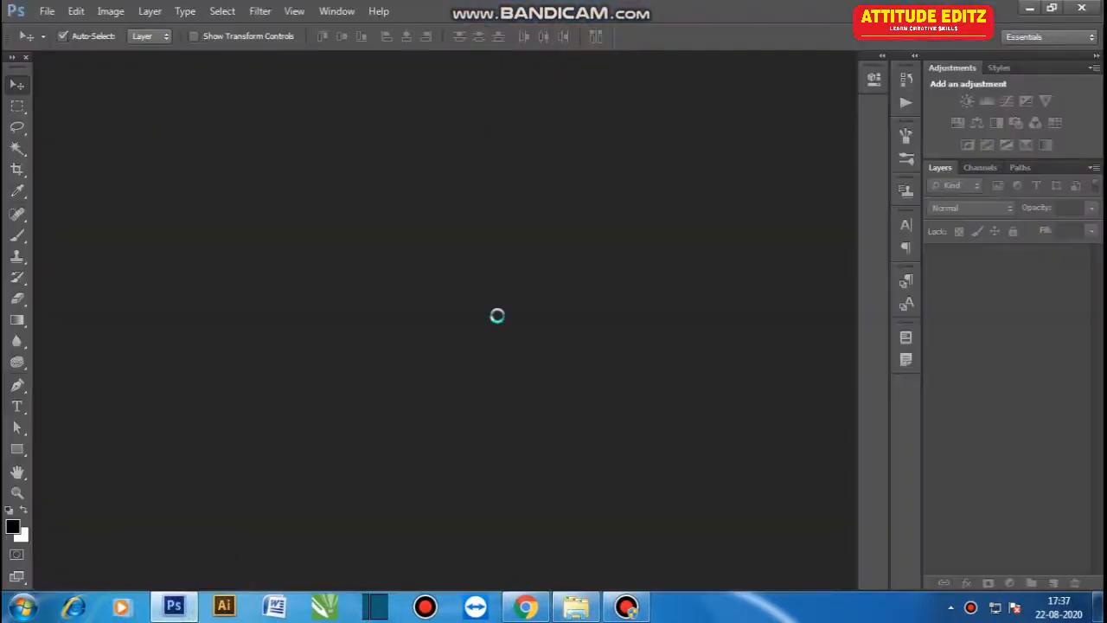
# - Resize the image to a width of 2500 pixels
pyautogui.hotkey('ctrl', 'alt', 'i')
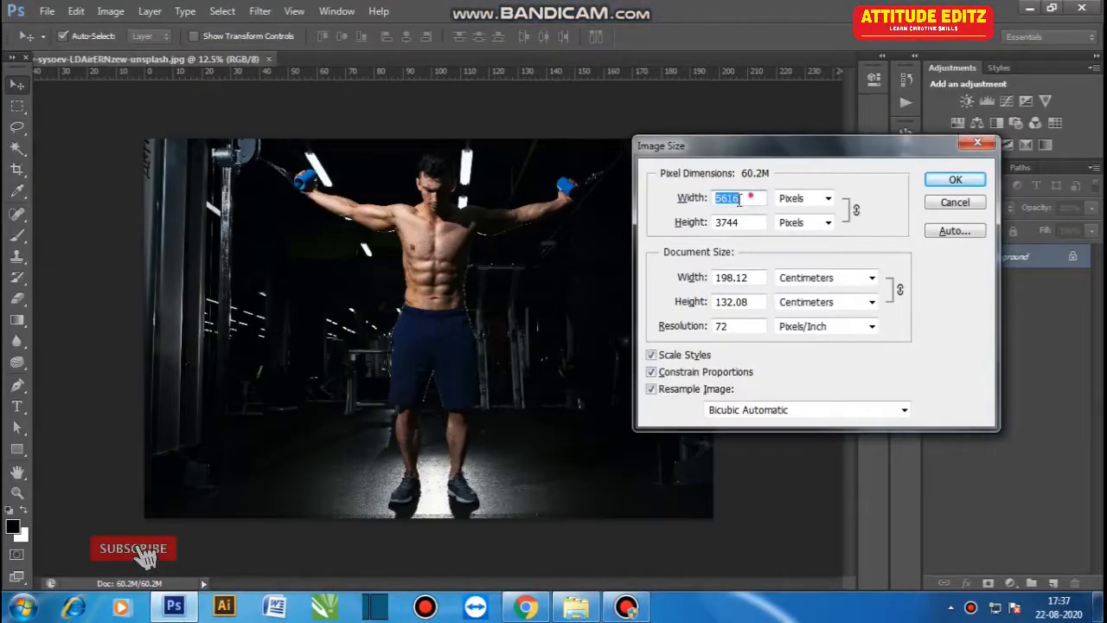
pyautogui.write('2500')
pyautogui.click(955, 179)
# - Duplicate the background layer and add a Gradient Map adjustment layer above it
pyautogui.hotkey('ctrl', '+')
pyautogui.moveTo(1039, 260); pyautogui.dragTo(988, 584)
pyautogui.click(1010, 584)
pyautogui.click(1024, 557)
# - Edit the gradient map so its white end stop becomes cyan #01fcff
pyautogui.click(779, 126)
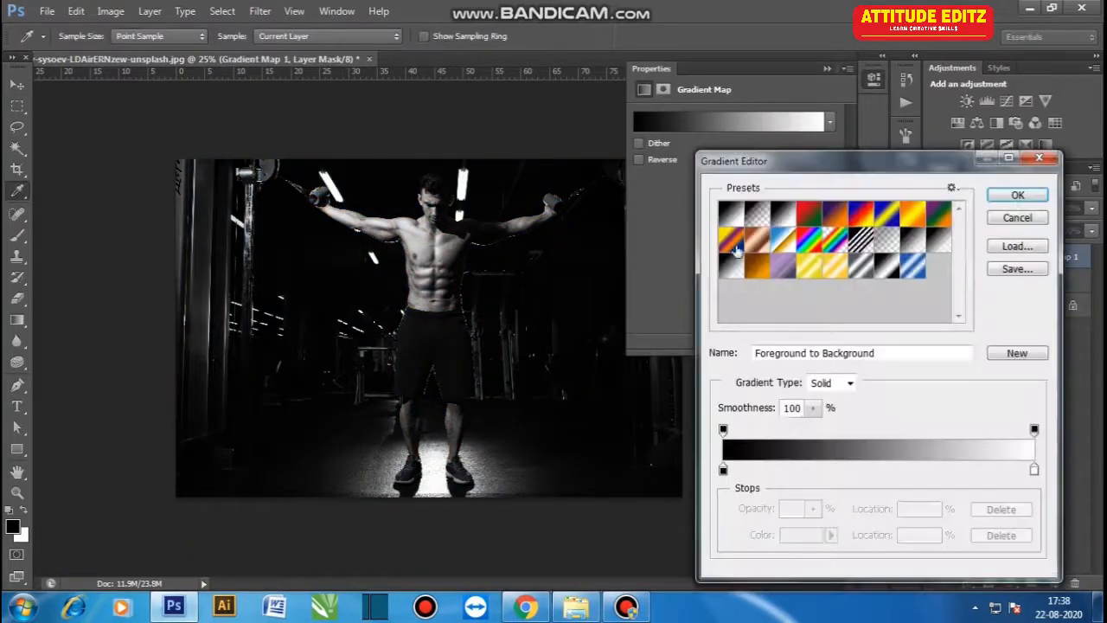
pyautogui.click(1035, 468)
pyautogui.click(803, 535)
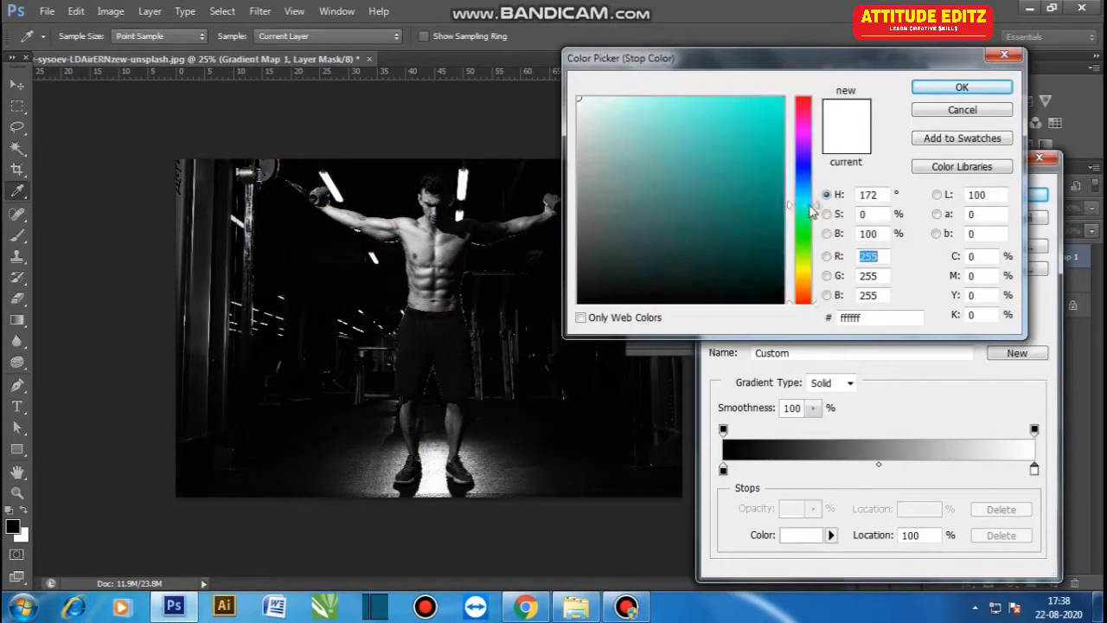
pyautogui.moveTo(784, 192)
pyautogui.mouseDown()
pyautogui.moveTo(778, 99)
pyautogui.moveTo(727, 95)
pyautogui.moveTo(781, 99)
pyautogui.mouseUp()
pyautogui.click(952, 88)
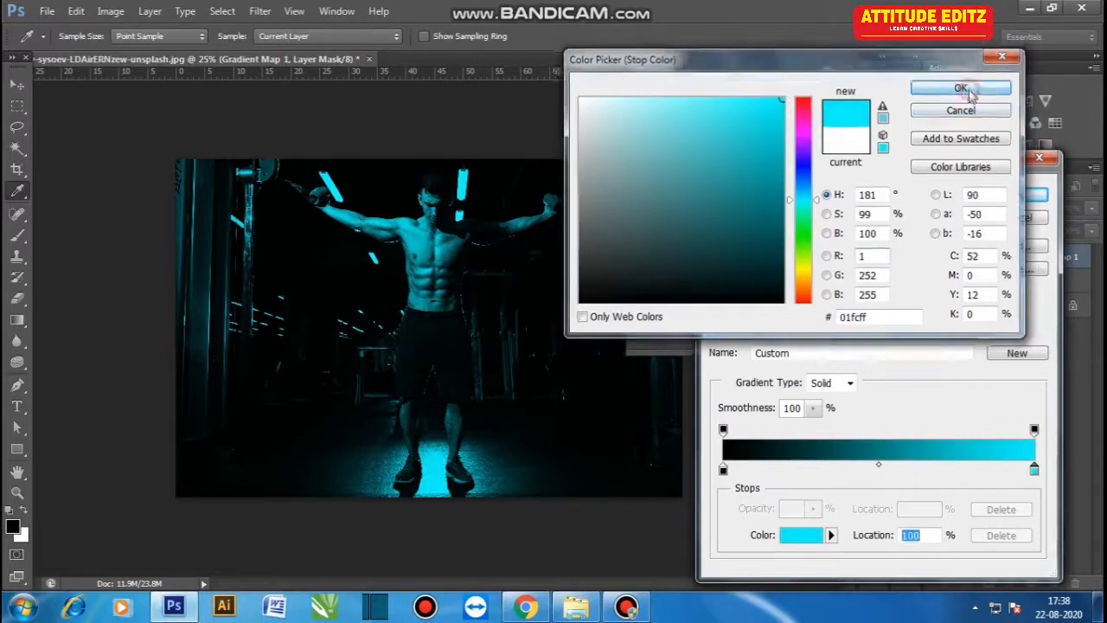
pyautogui.click(1006, 194)
pyautogui.click(827, 69)
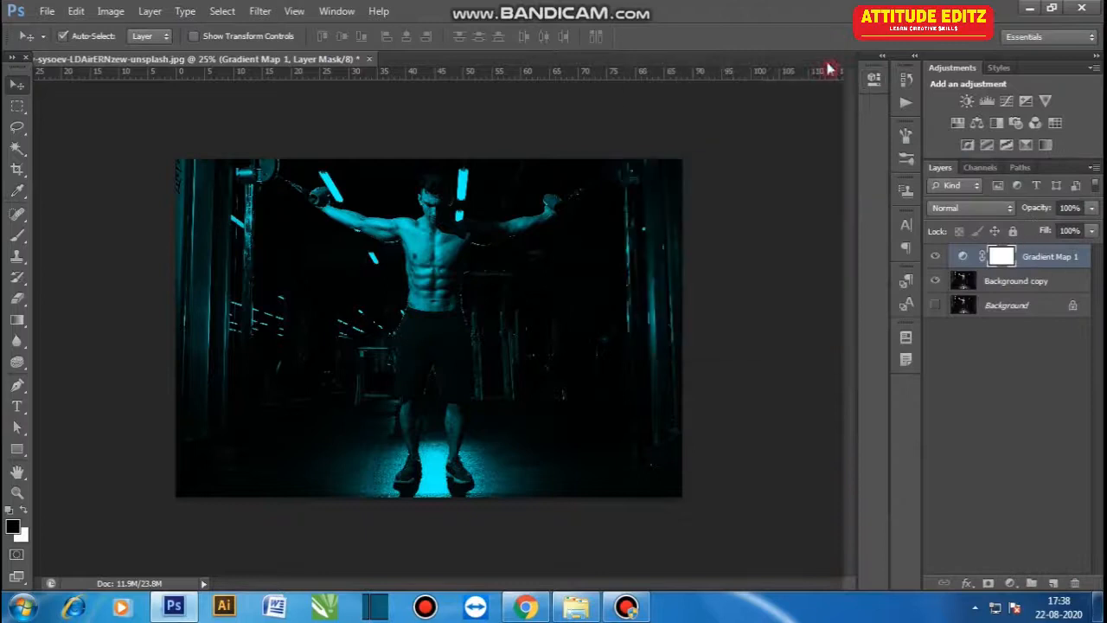
# - Add a second Gradient Map adjustment layer with its white end stop set to orange #fc3203
pyautogui.click(1011, 585)
pyautogui.click(1006, 559)
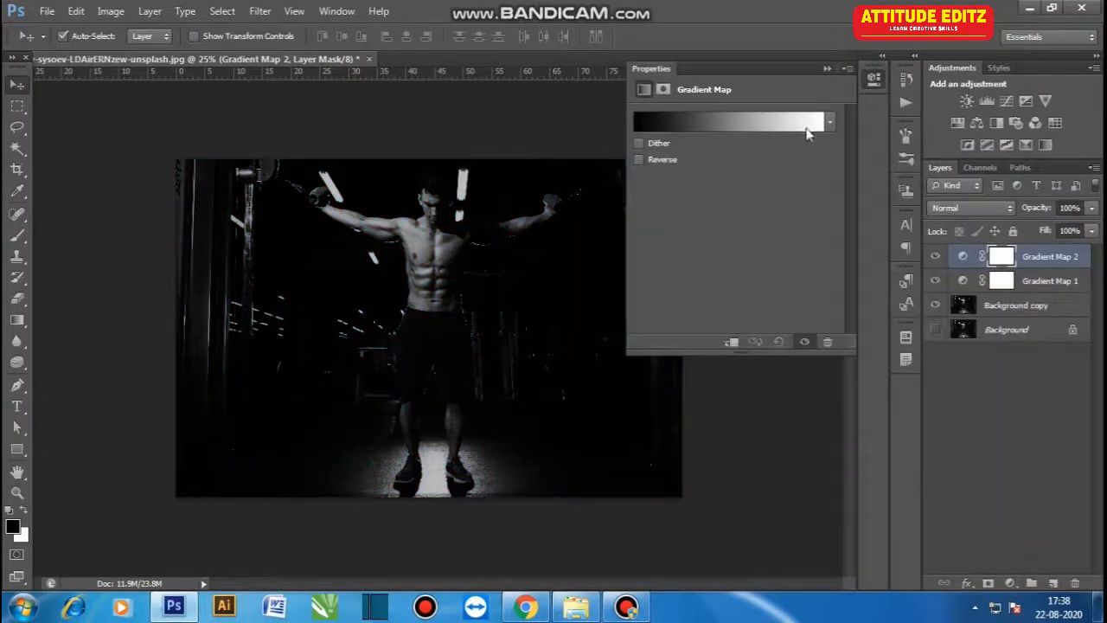
pyautogui.click(807, 126)
pyautogui.click(1034, 469)
pyautogui.click(801, 534)
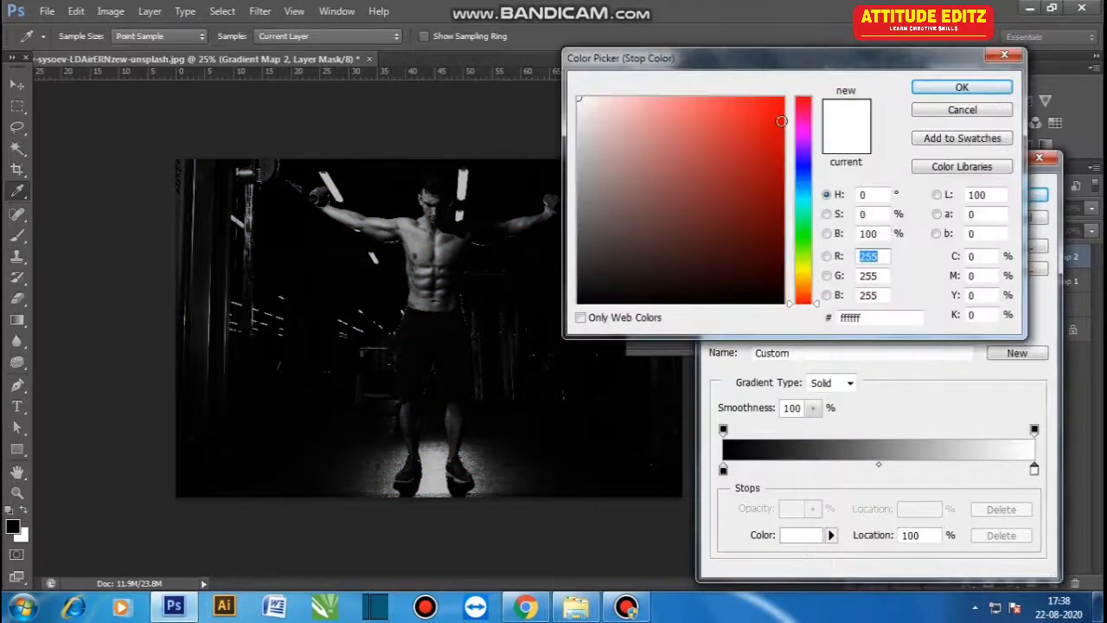
pyautogui.click(784, 98)
pyautogui.click(804, 297)
pyautogui.click(782, 99)
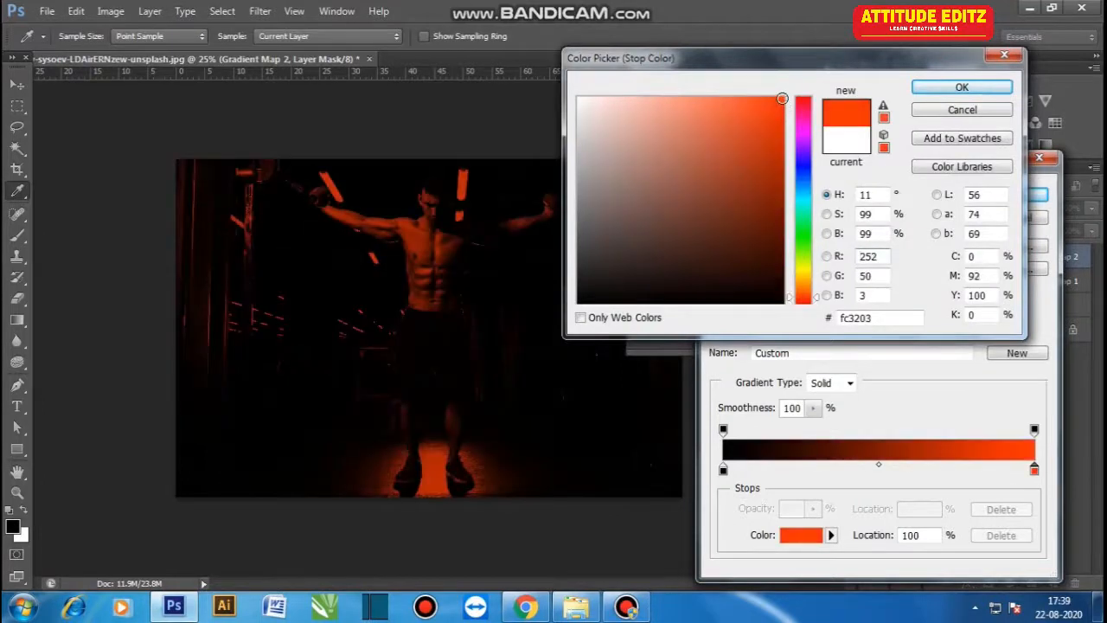
pyautogui.click(962, 87)
pyautogui.click(1010, 193)
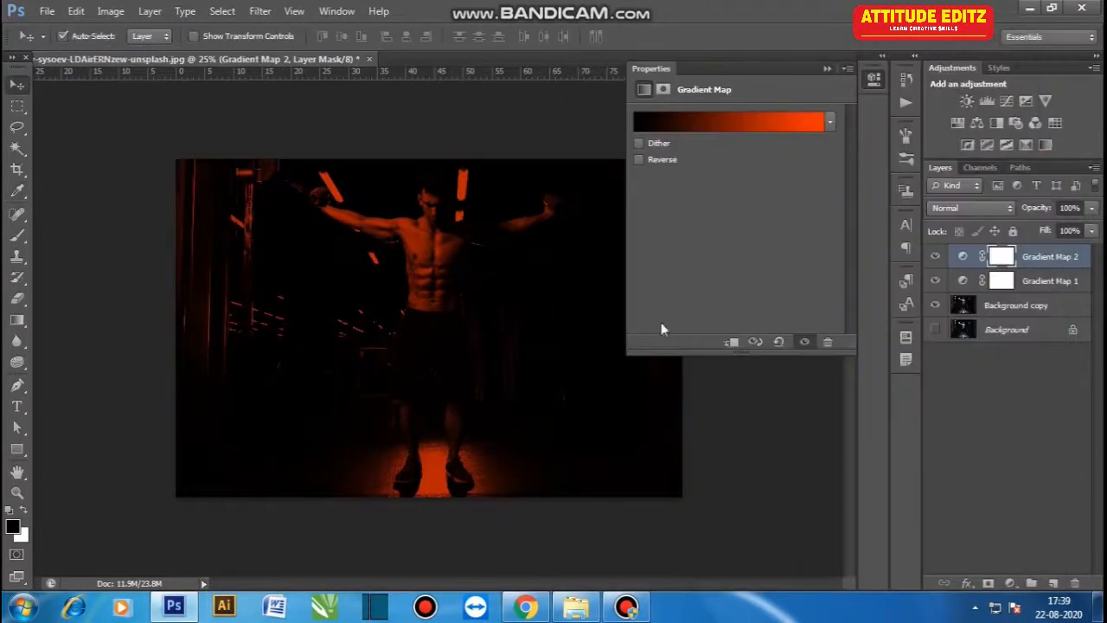
# - Invert Gradient Map 2's mask and paint white at 20% flow over the figure's right half
pyautogui.click(999, 260)
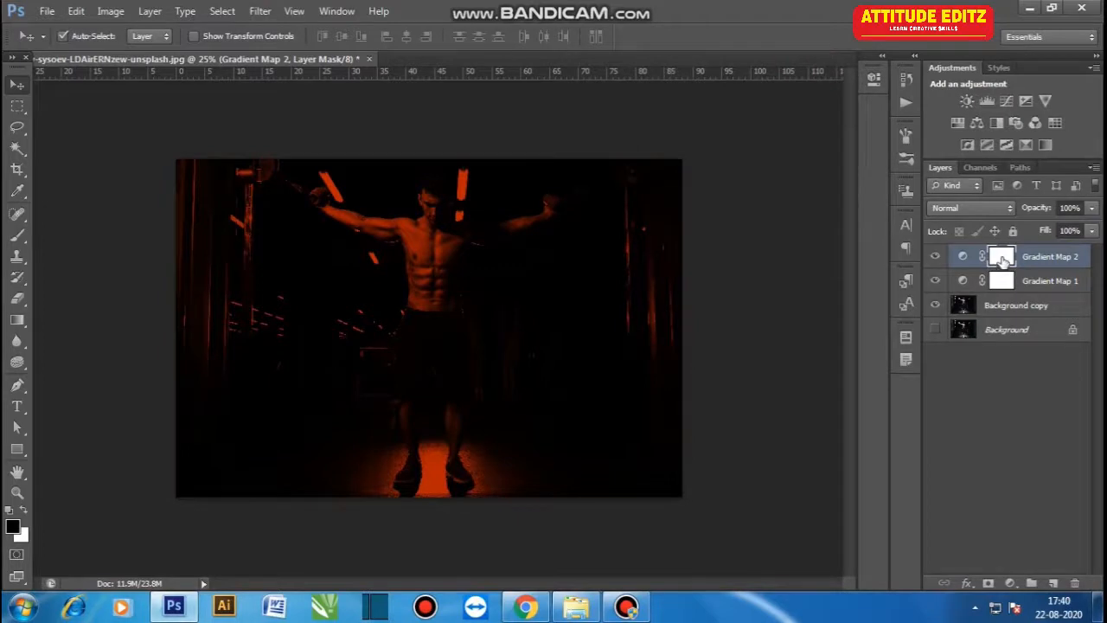
pyautogui.hotkey('ctrl', 'i')
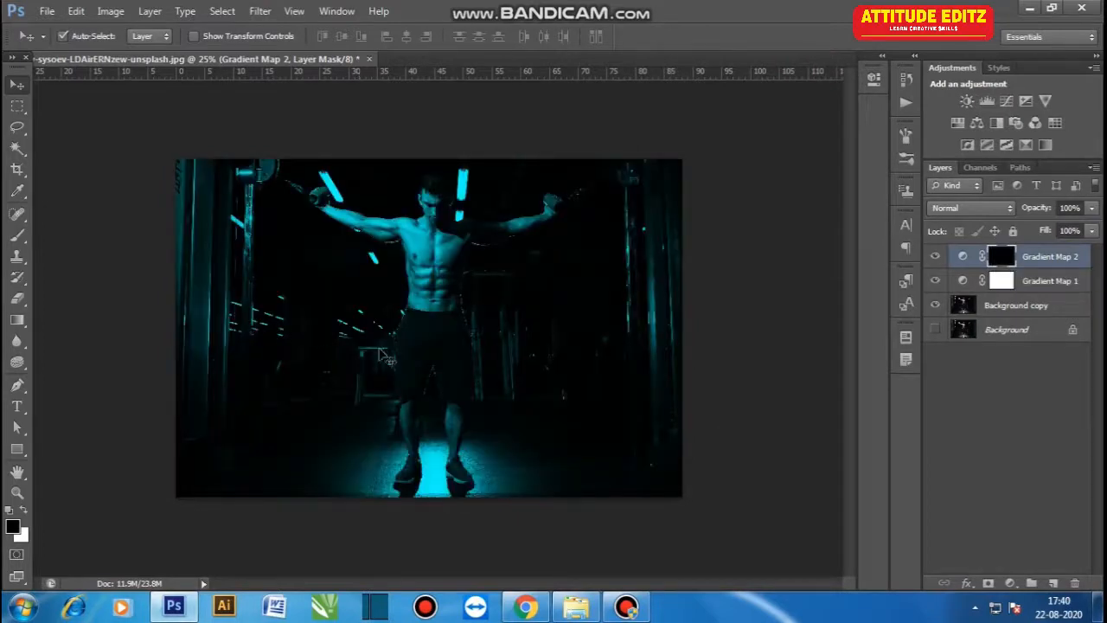
pyautogui.press('b')
pyautogui.write('x')
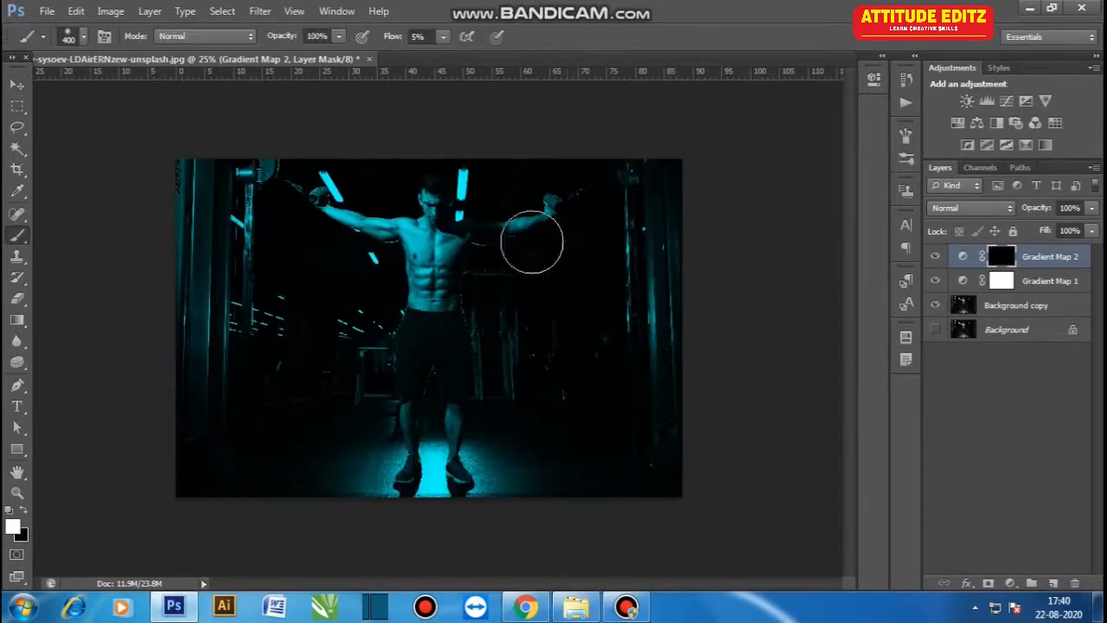
pyautogui.write('20')
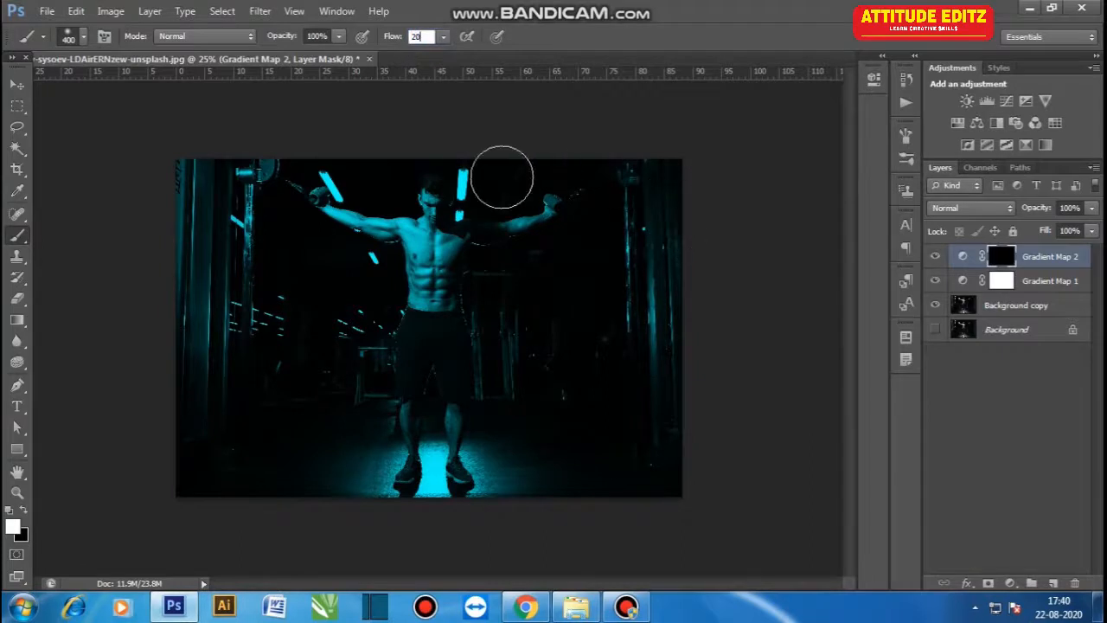
pyautogui.press('Return')
pyautogui.hotkey('ctrl', '+')
pyautogui.hotkey('ctrl', '+')
pyautogui.hotkey('ctrl', '+')
pyautogui.moveTo(481, 176); pyautogui.dragTo(526, 270)
pyautogui.press('[')
pyautogui.press('[')
pyautogui.press('[')
pyautogui.press('[')
pyautogui.press('[')
pyautogui.moveTo(462, 178)
pyautogui.mouseDown()
pyautogui.moveTo(462, 292)
pyautogui.moveTo(457, 265)
pyautogui.moveTo(435, 364)
pyautogui.moveTo(415, 250)
pyautogui.moveTo(414, 339)
pyautogui.moveTo(566, 354)
pyautogui.moveTo(741, 237)
pyautogui.mouseUp()
pyautogui.hotkey('ctrl', '-')
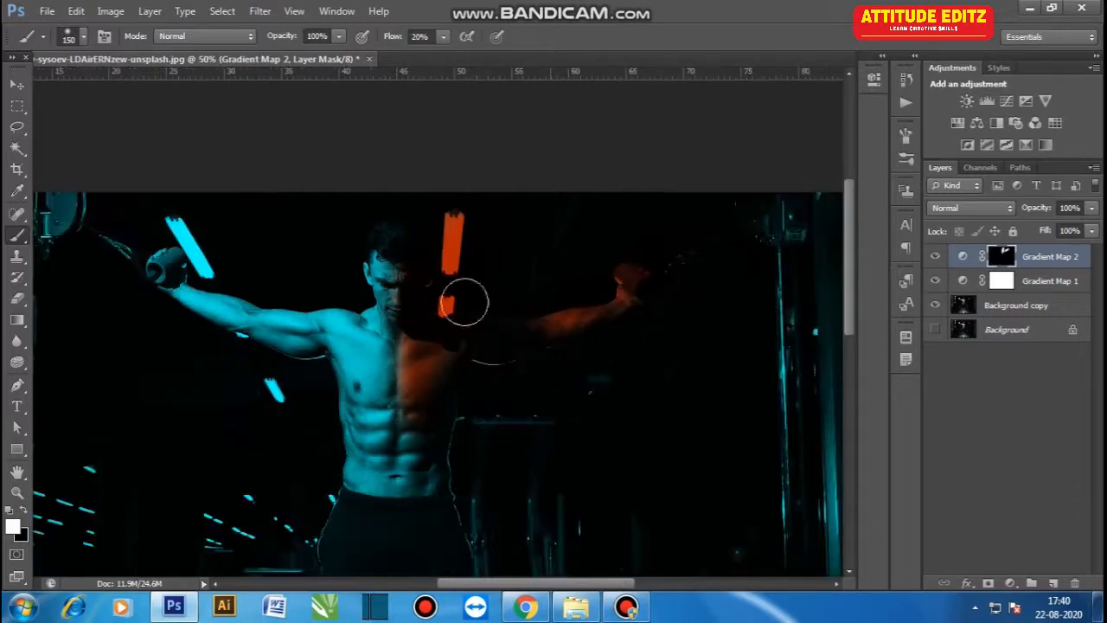
# - Paint the mask further over the right arm and torso with a larger brush
pyautogui.hotkey('ctrl', '-')
pyautogui.press(']')
pyautogui.press(']')
pyautogui.press(']')
pyautogui.moveTo(716, 411)
pyautogui.mouseDown()
pyautogui.moveTo(727, 319)
pyautogui.moveTo(761, 300)
pyautogui.mouseUp()
pyautogui.moveTo(723, 165)
pyautogui.mouseDown()
pyautogui.moveTo(711, 113)
pyautogui.moveTo(677, 484)
pyautogui.moveTo(737, 339)
pyautogui.moveTo(735, 487)
pyautogui.moveTo(722, 546)
pyautogui.moveTo(674, 155)
pyautogui.moveTo(518, 171)
pyautogui.moveTo(487, 204)
pyautogui.moveTo(505, 267)
pyautogui.moveTo(486, 322)
pyautogui.moveTo(498, 296)
pyautogui.moveTo(512, 351)
pyautogui.moveTo(555, 240)
pyautogui.moveTo(600, 283)
pyautogui.moveTo(617, 502)
pyautogui.moveTo(590, 535)
pyautogui.moveTo(615, 569)
pyautogui.moveTo(515, 480)
pyautogui.moveTo(496, 416)
pyautogui.moveTo(514, 541)
pyautogui.moveTo(484, 494)
pyautogui.moveTo(508, 422)
pyautogui.moveTo(591, 524)
pyautogui.moveTo(578, 490)
pyautogui.moveTo(757, 543)
pyautogui.moveTo(551, 235)
pyautogui.moveTo(511, 329)
pyautogui.mouseUp()
# - Set the brush flow to 15% and paint the mask down the right side of the body and legs
pyautogui.write('15')
pyautogui.press('Return')
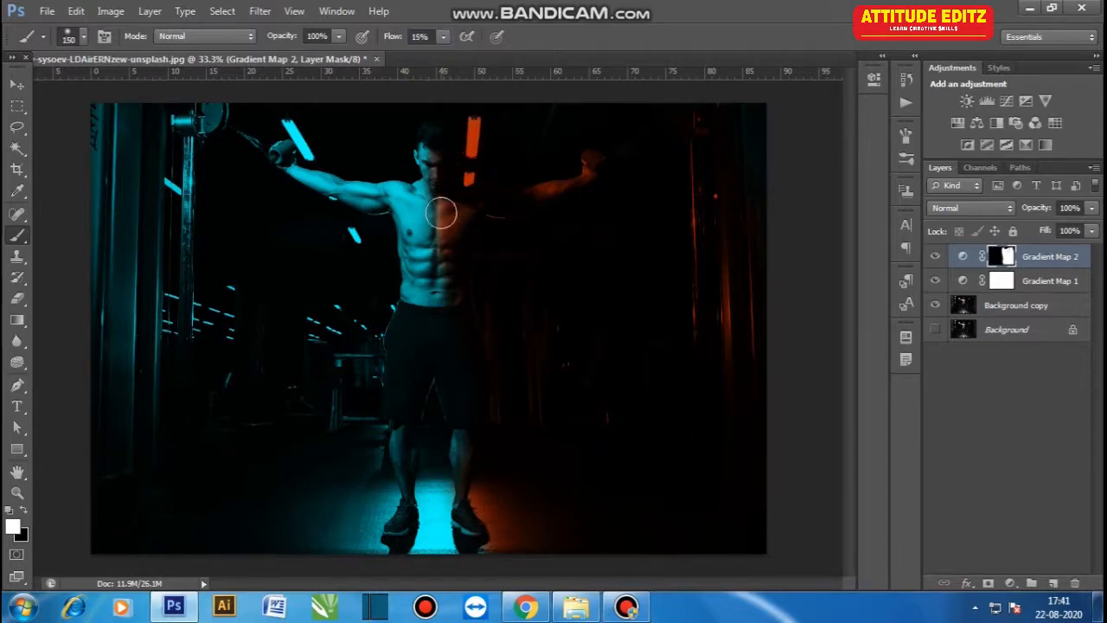
pyautogui.hotkey('ctrl', '+')
pyautogui.hotkey('ctrl', '+')
pyautogui.moveTo(459, 91); pyautogui.dragTo(429, 231)
pyautogui.moveTo(435, 366)
pyautogui.mouseDown()
pyautogui.moveTo(430, 452)
pyautogui.moveTo(419, 364)
pyautogui.moveTo(435, 465)
pyautogui.mouseUp()
pyautogui.moveTo(432, 419); pyautogui.dragTo(429, 294)
pyautogui.moveTo(438, 332); pyautogui.dragTo(396, 248)
pyautogui.press('[')
pyautogui.press('[')
pyautogui.press('[')
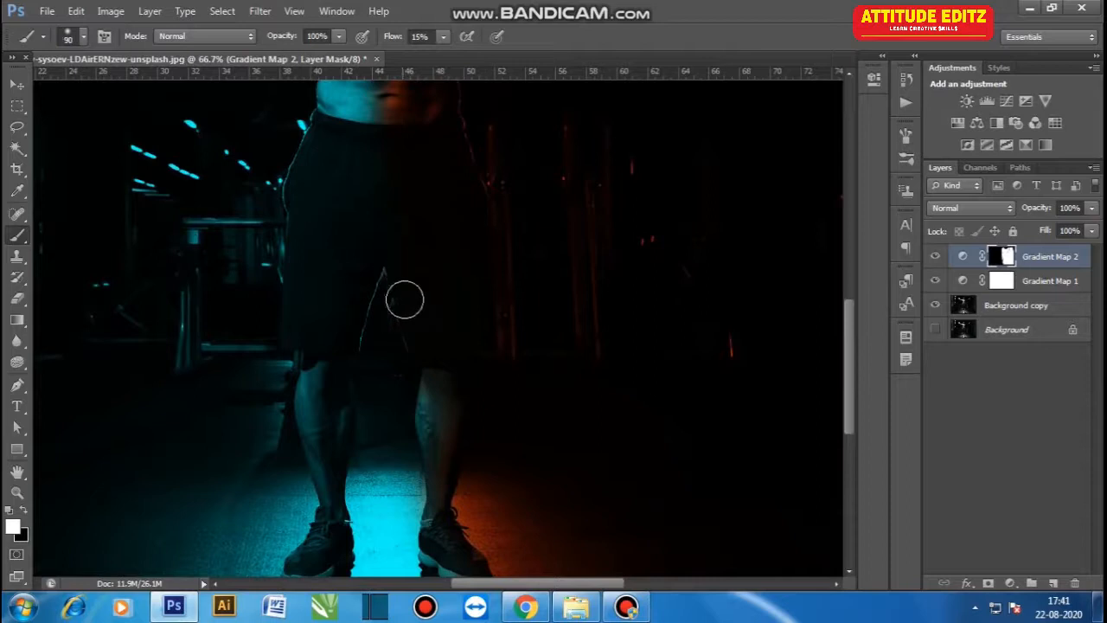
pyautogui.moveTo(423, 462)
pyautogui.mouseDown()
pyautogui.moveTo(444, 334)
pyautogui.moveTo(424, 543)
pyautogui.mouseUp()
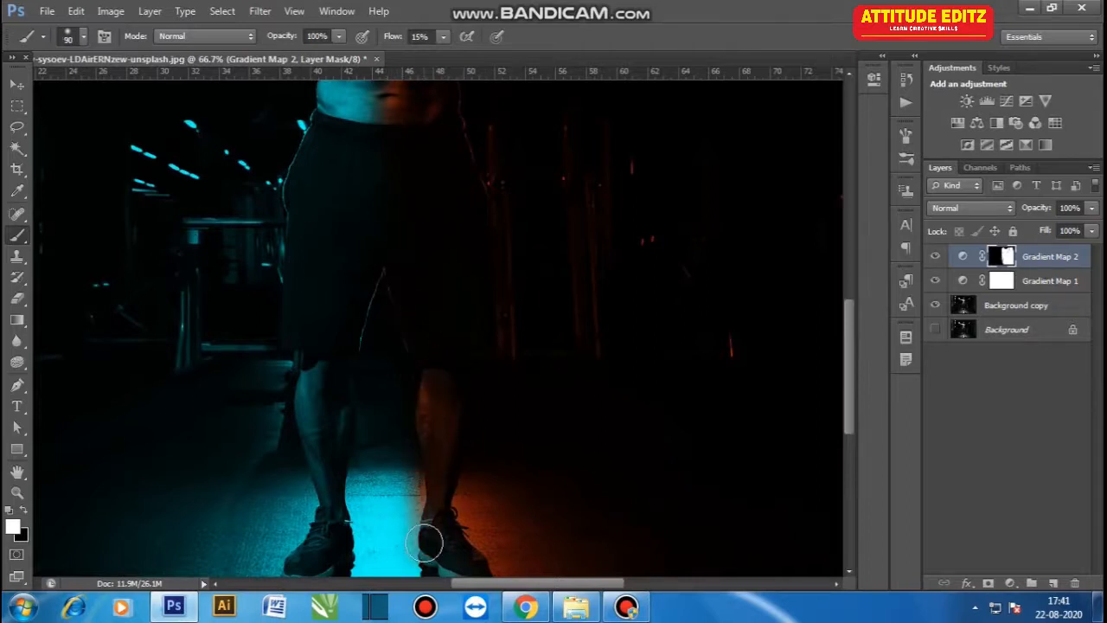
# - Paint the mask over the right leg and shoe with a larger brush
pyautogui.scroll(1, 433, 440)
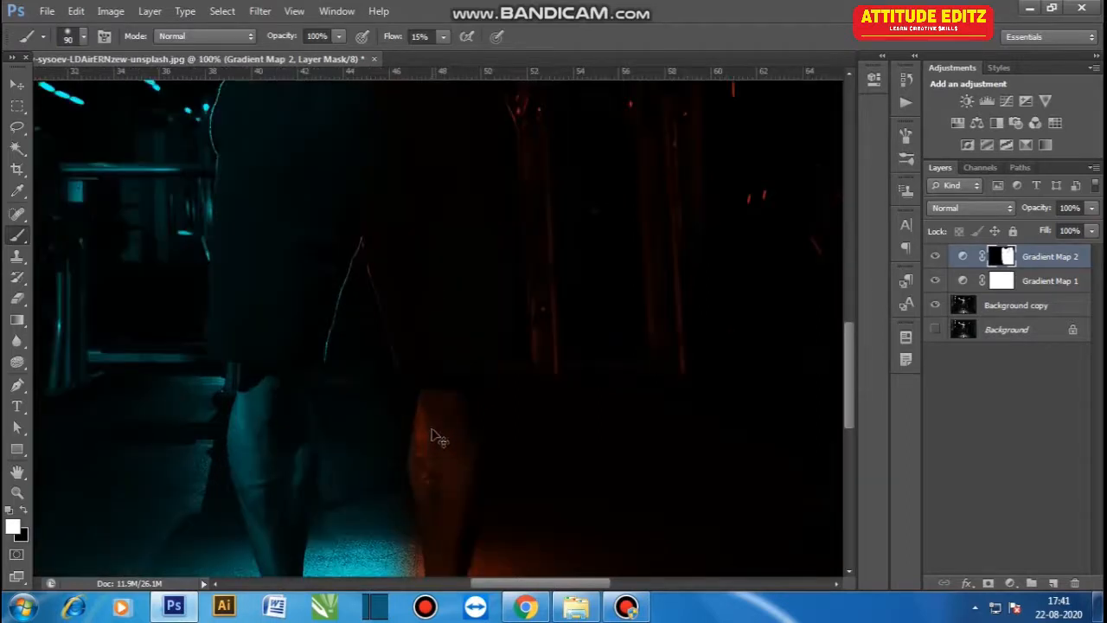
pyautogui.scroll(-2, 434, 382)
pyautogui.moveTo(417, 374)
pyautogui.mouseDown()
pyautogui.moveTo(409, 521)
pyautogui.moveTo(407, 357)
pyautogui.moveTo(408, 482)
pyautogui.mouseUp()
pyautogui.press(']')
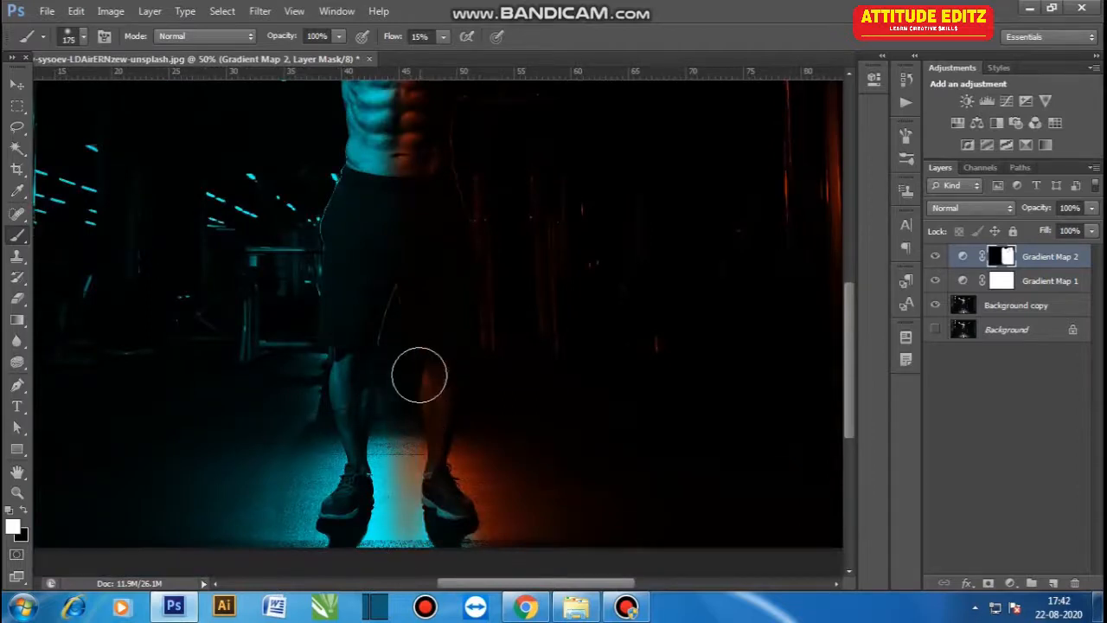
pyautogui.moveTo(422, 395); pyautogui.dragTo(437, 492)
pyautogui.moveTo(408, 328); pyautogui.dragTo(402, 573)
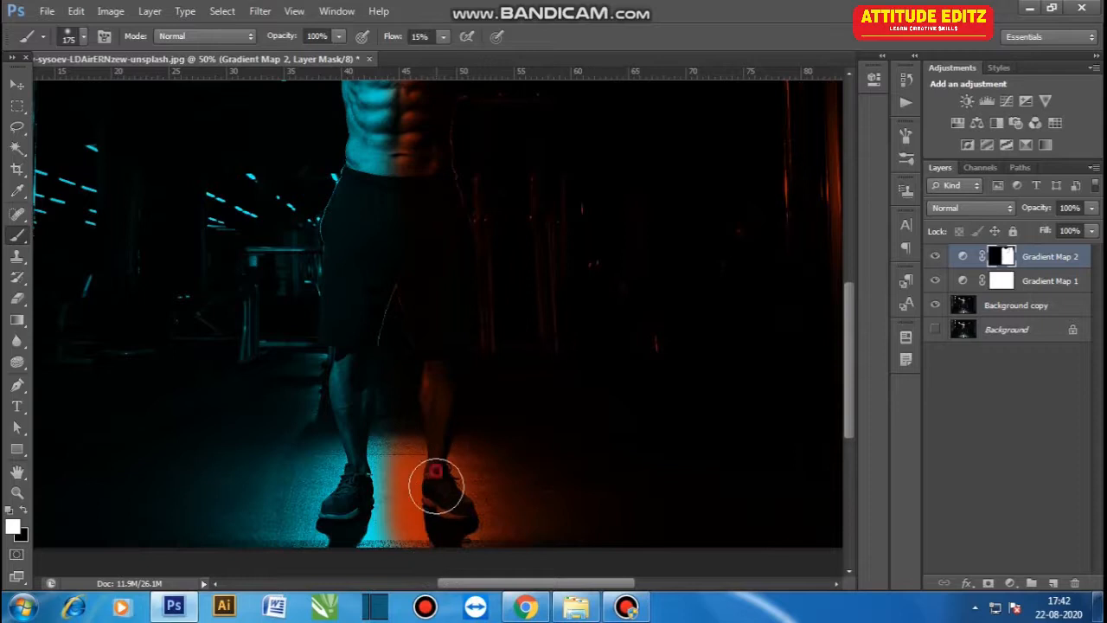
# - Set the flow to 5% and paint a soft blend along the body's center line from head to feet
pyautogui.moveTo(396, 36); pyautogui.dragTo(387, 36)
pyautogui.hotkey('ctrl', '-')
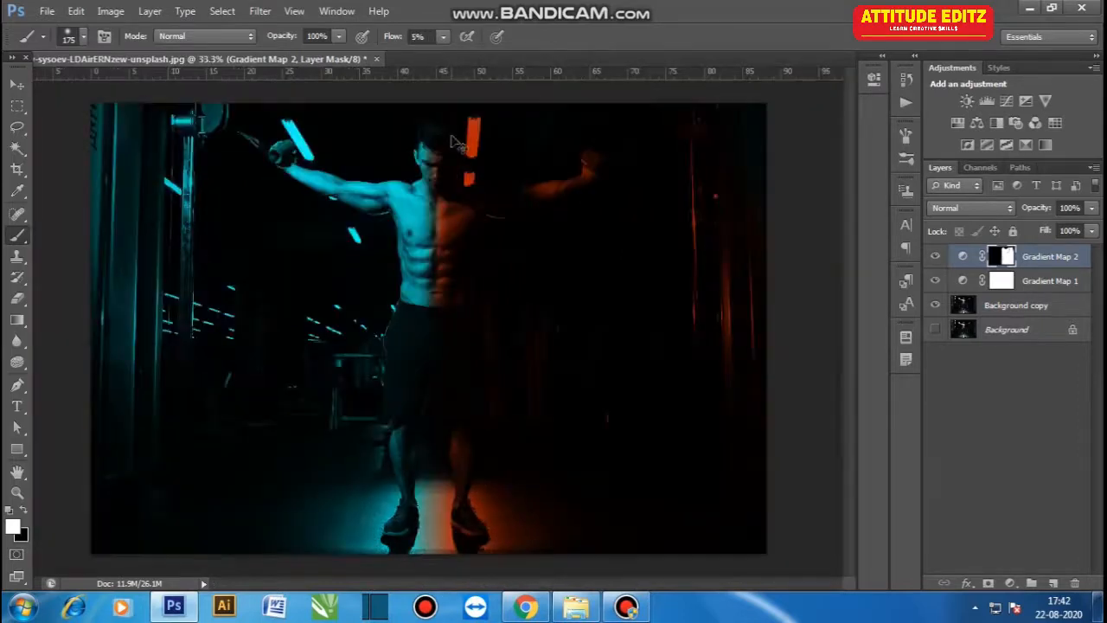
pyautogui.hotkey('ctrl', '+')
pyautogui.hotkey('ctrl', '+')
pyautogui.hotkey('ctrl', '+')
pyautogui.moveTo(439, 126); pyautogui.dragTo(395, 499)
pyautogui.press('[')
pyautogui.press('[')
pyautogui.press('[')
pyautogui.press('[')
pyautogui.press('[')
pyautogui.press('[')
pyautogui.press('[')
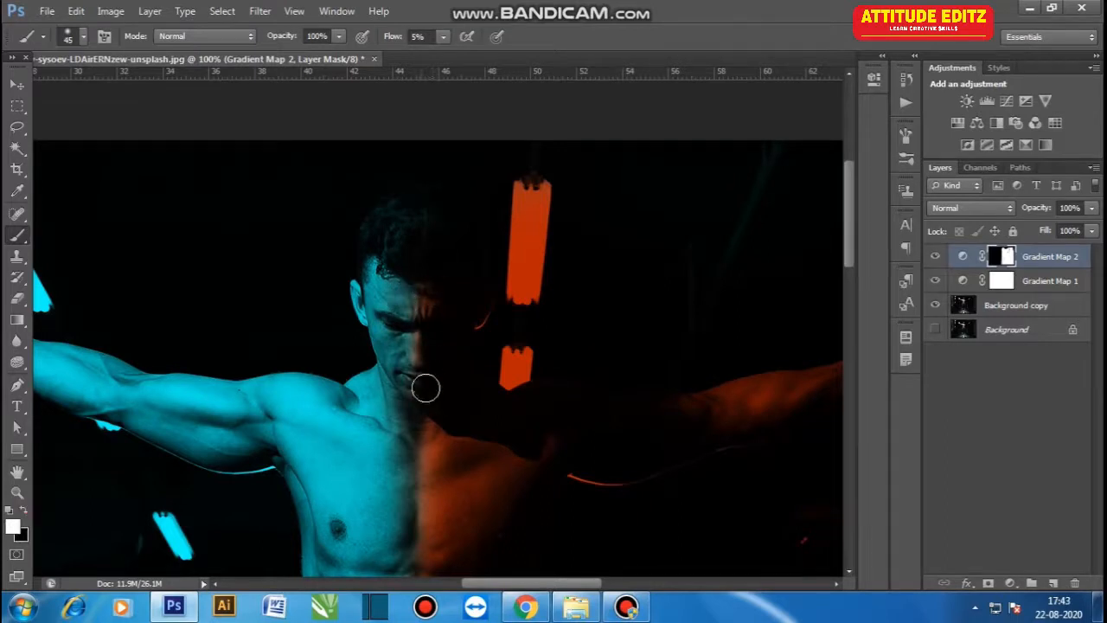
# - Drag the blue light swirl image into the document and place it around the figure's waist
pyautogui.scroll(-4, 439, 306)
pyautogui.click(577, 608)
pyautogui.click(415, 294)
pyautogui.click(280, 121)
pyautogui.moveTo(279, 122); pyautogui.dragTo(422, 391)
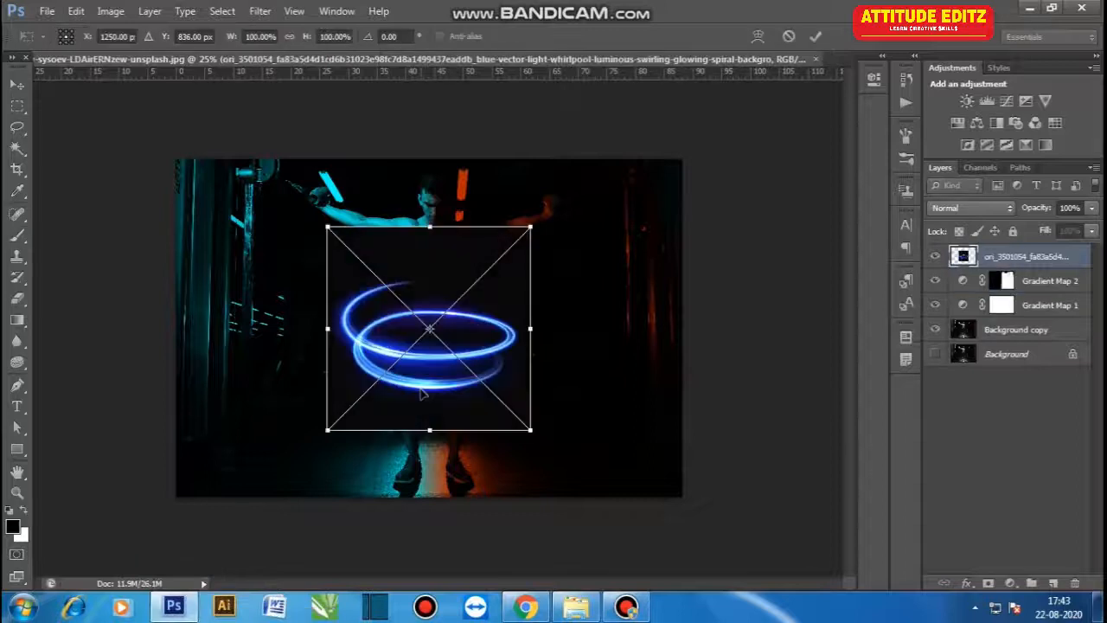
pyautogui.moveTo(462, 335); pyautogui.dragTo(459, 329)
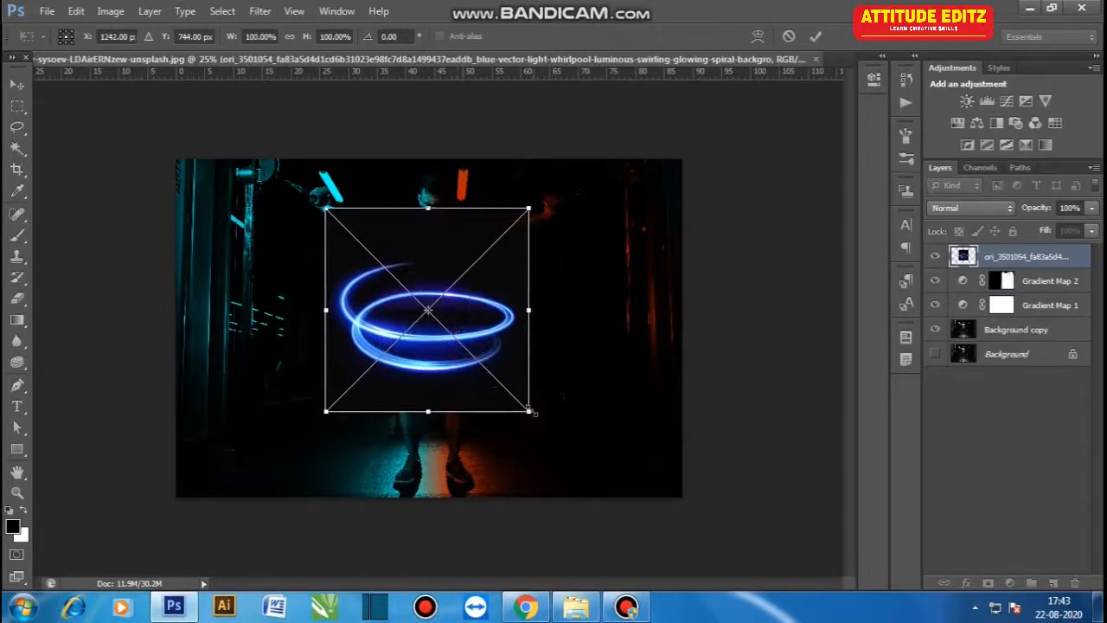
pyautogui.click(531, 413)
pyautogui.press('Return')
# - Set the swirl layer's blend mode to Screen and move it below the Gradient Map layers
pyautogui.press('b')
pyautogui.click(988, 218)
pyautogui.click(973, 145)
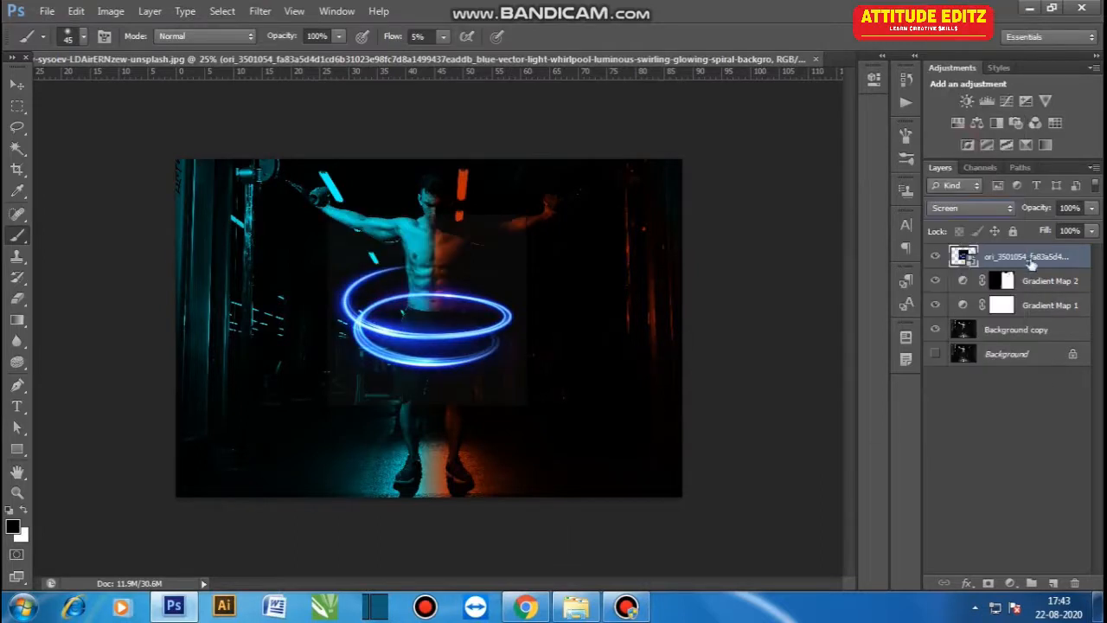
pyautogui.moveTo(1035, 260); pyautogui.dragTo(1029, 316)
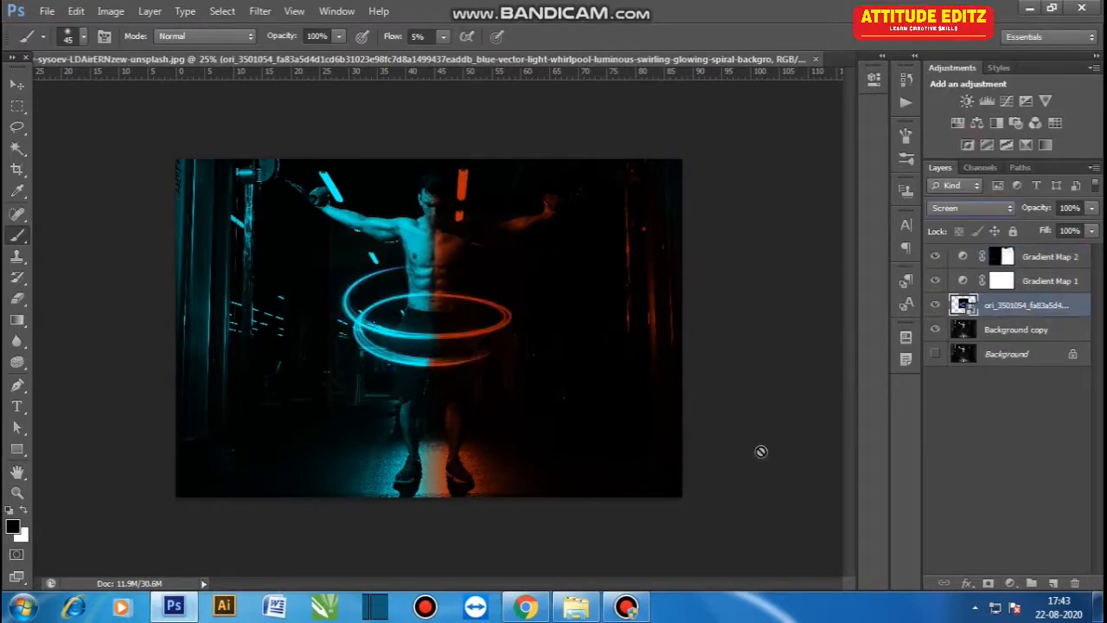
# - Add a layer mask to the swirl layer
pyautogui.click(17, 85)
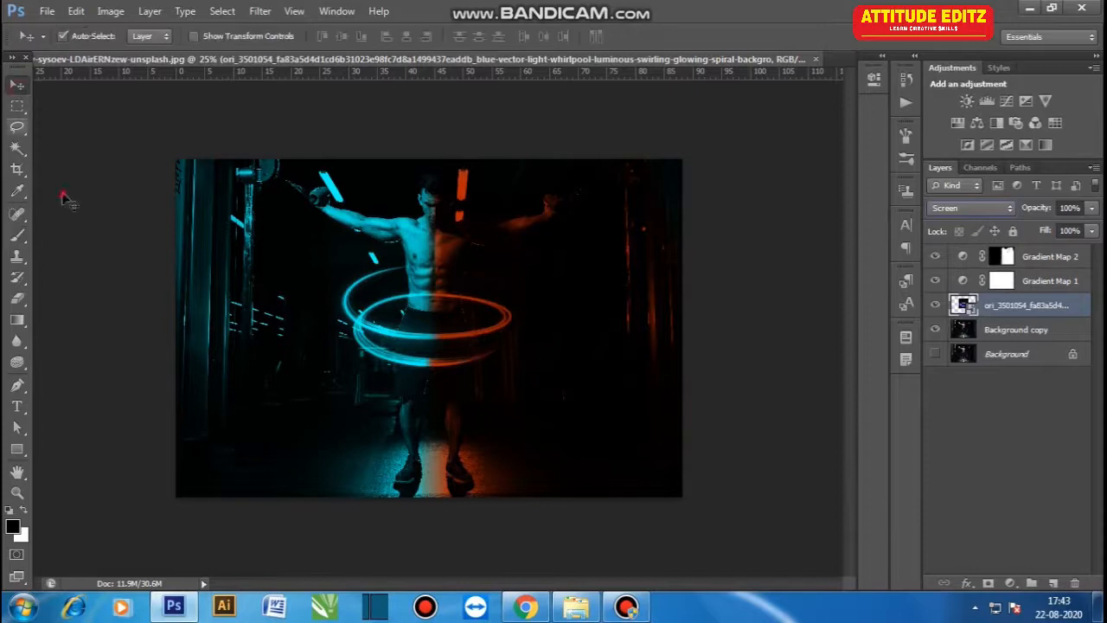
pyautogui.click(66, 198)
pyautogui.click(1027, 312)
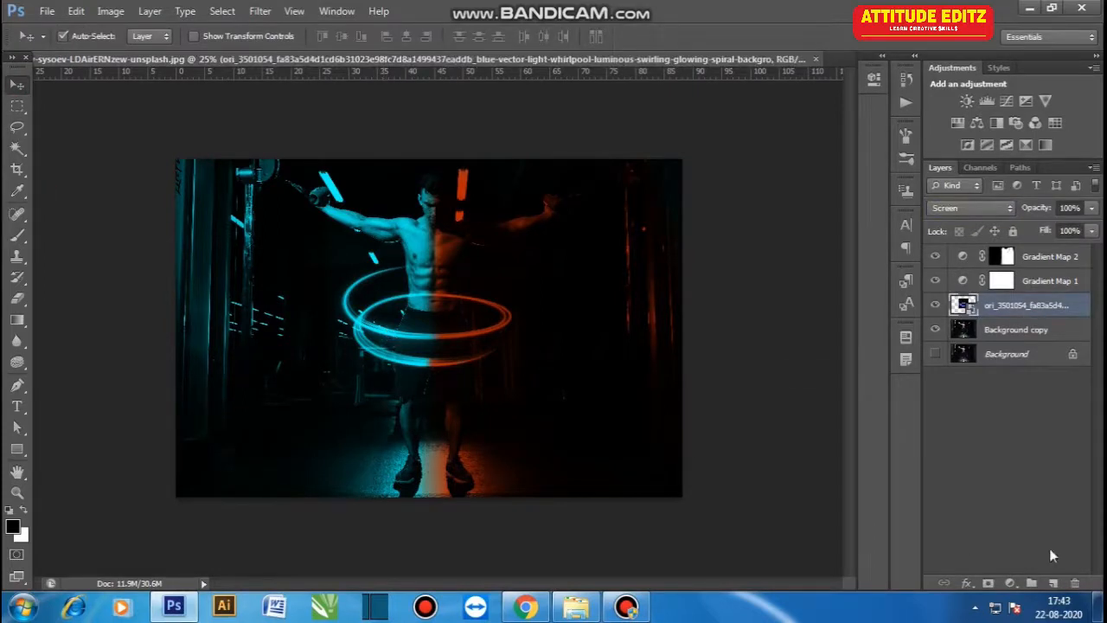
pyautogui.click(988, 583)
pyautogui.hotkey('ctrl', '+')
pyautogui.hotkey('ctrl', '+')
pyautogui.press('space')
pyautogui.moveTo(470, 209); pyautogui.dragTo(453, 308)
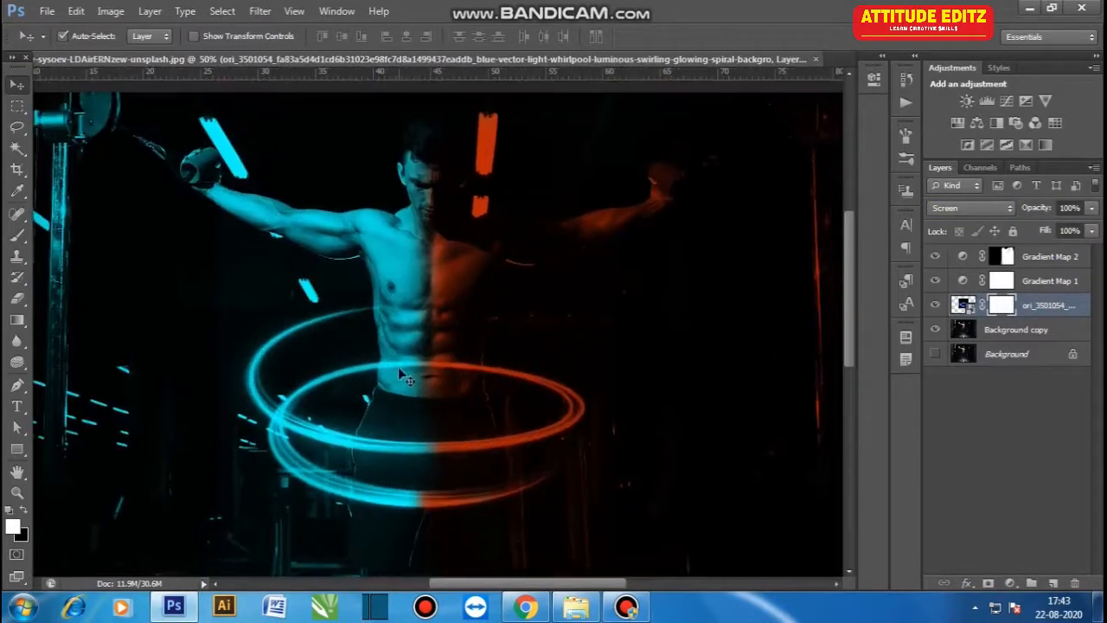
pyautogui.hotkey('ctrl', 't')
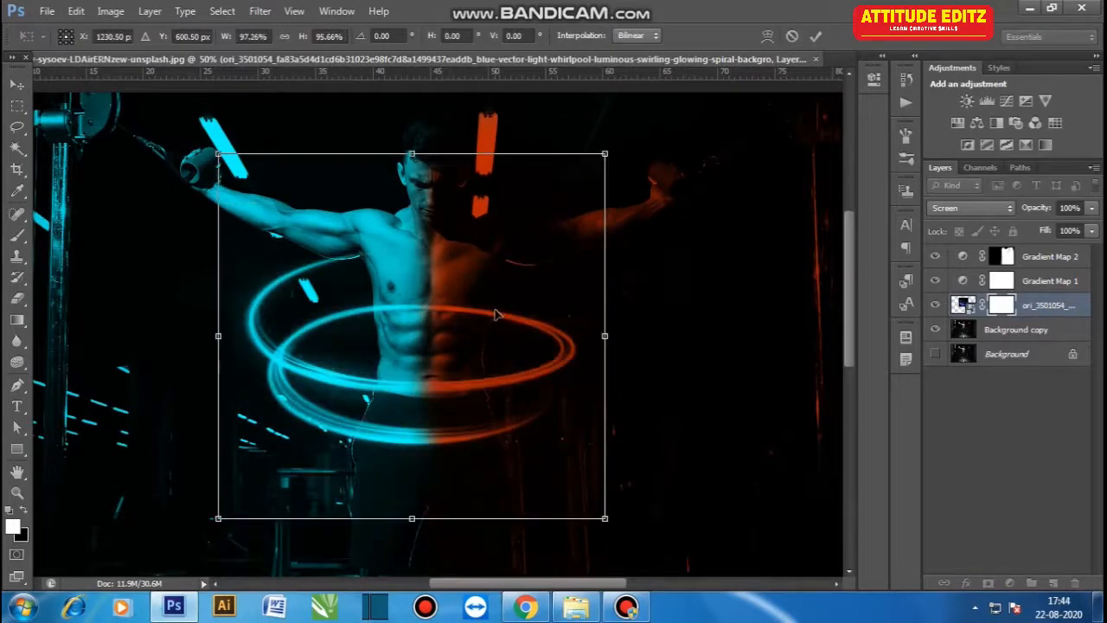
pyautogui.click(495, 311)
pyautogui.press('Return')
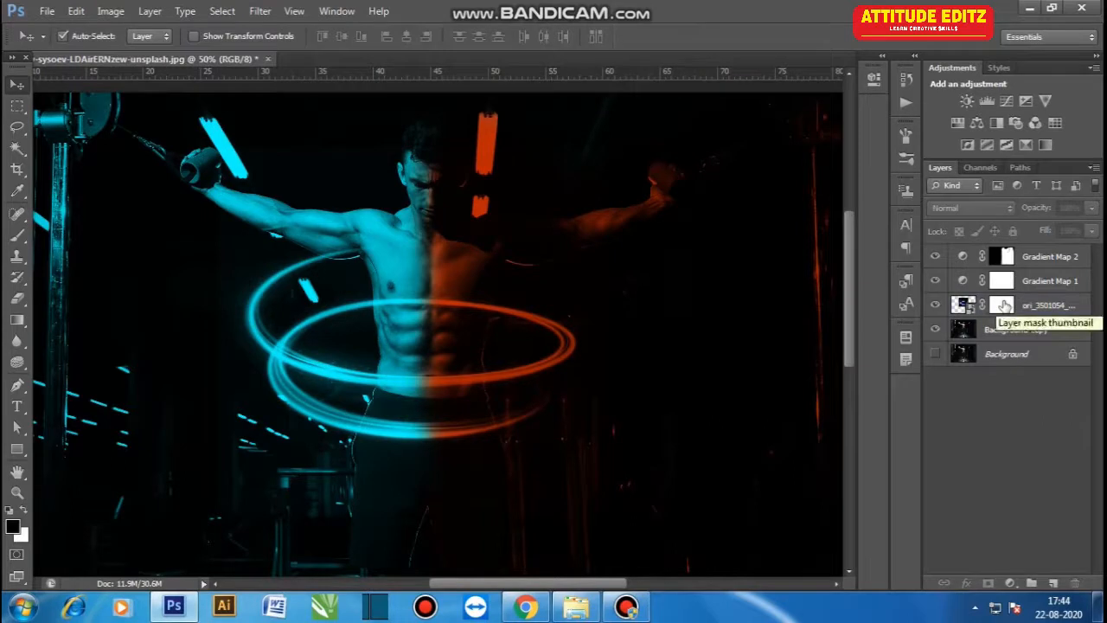
# - Paint black at 20% flow on the swirl's mask to hide the ring behind the torso
pyautogui.click(1002, 304)
pyautogui.press('b')
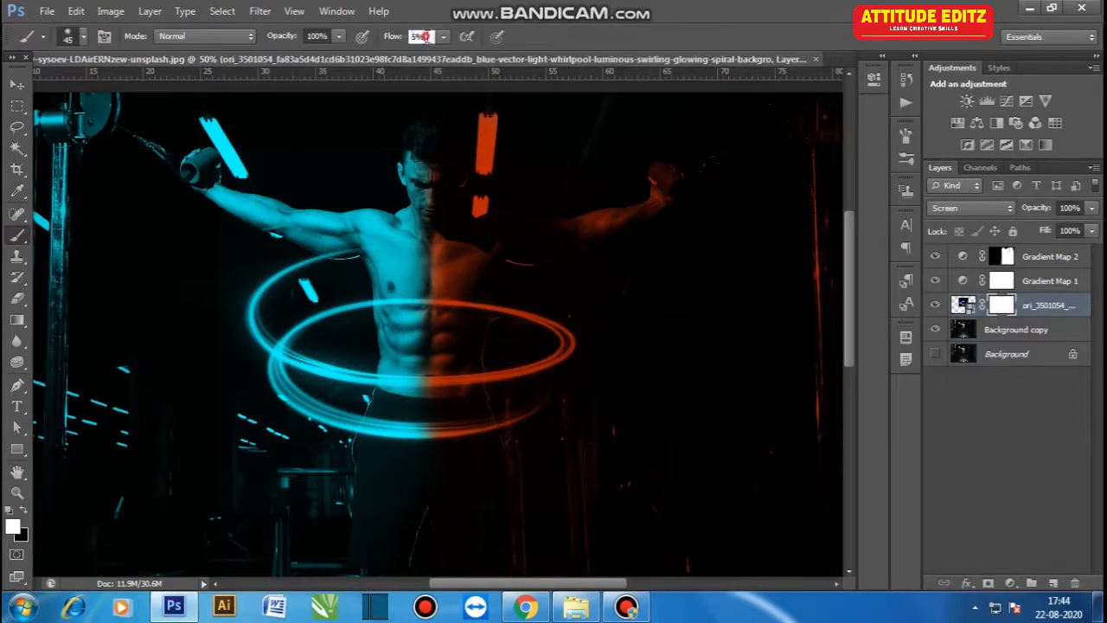
pyautogui.press('Return')
pyautogui.hotkey('ctrl', '+')
pyautogui.hotkey('ctrl', '+')
pyautogui.hotkey('ctrl', '+')
pyautogui.moveTo(439, 211); pyautogui.dragTo(437, 246)
pyautogui.moveTo(383, 311)
pyautogui.mouseDown()
pyautogui.moveTo(357, 250)
pyautogui.moveTo(569, 270)
pyautogui.moveTo(549, 286)
pyautogui.moveTo(269, 278)
pyautogui.moveTo(245, 271)
pyautogui.mouseUp()
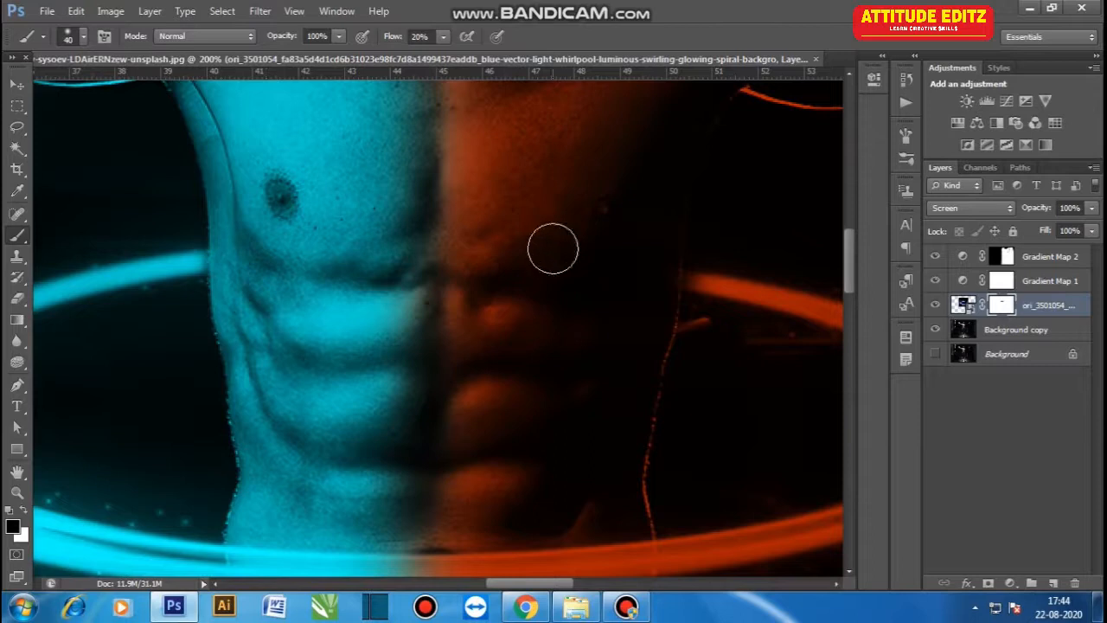
pyautogui.moveTo(553, 248); pyautogui.dragTo(410, 224)
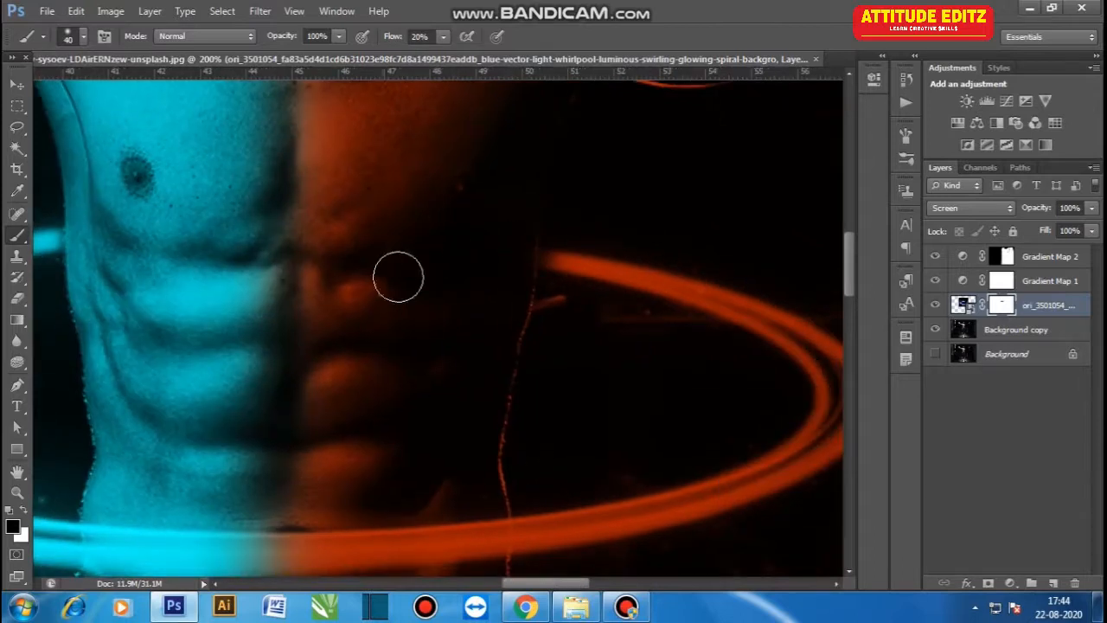
# - Refine the swirl's mask with a small brush, hiding the ring behind the torso and restoring it along the body's edge
pyautogui.hotkey('ctrl', '+')
pyautogui.hotkey('ctrl', '+')
pyautogui.moveTo(570, 232); pyautogui.dragTo(439, 361)
pyautogui.press('x')
pyautogui.press('[')
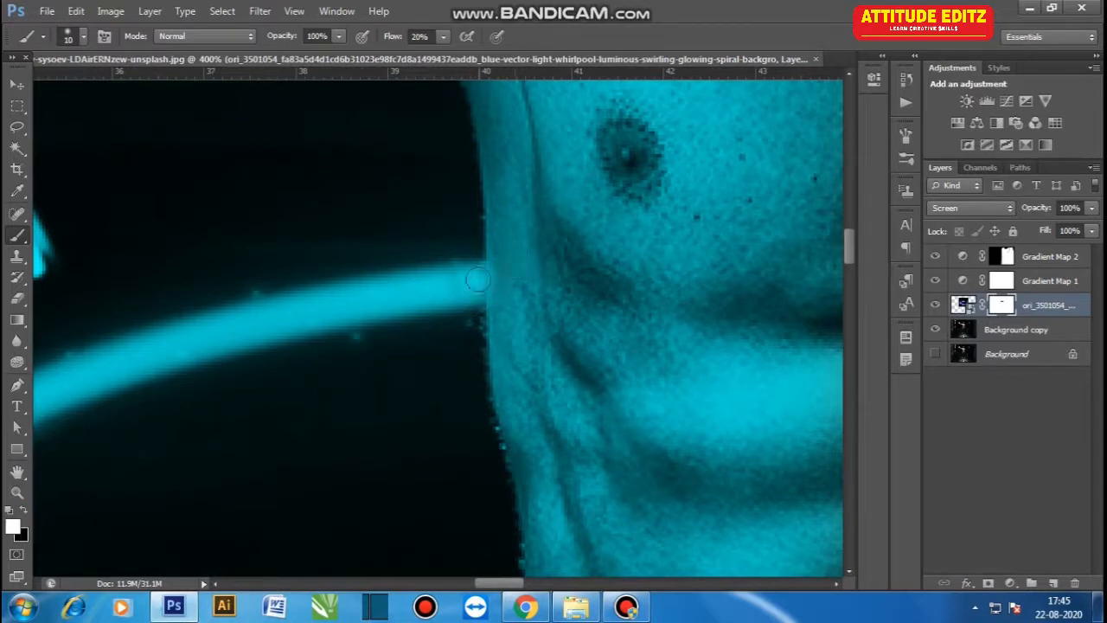
pyautogui.hotkey('ctrl', '-')
pyautogui.hotkey('ctrl', '-')
pyautogui.hotkey('ctrl', '-')
pyautogui.hotkey('ctrl', '-')
pyautogui.hotkey('ctrl', '+')
pyautogui.hotkey('ctrl', '+')
pyautogui.hotkey('ctrl', '+')
pyautogui.moveTo(419, 191); pyautogui.dragTo(481, 521)
pyautogui.moveTo(563, 279)
pyautogui.mouseDown()
pyautogui.moveTo(380, 311)
pyautogui.moveTo(358, 329)
pyautogui.moveTo(400, 303)
pyautogui.moveTo(366, 311)
pyautogui.mouseUp()
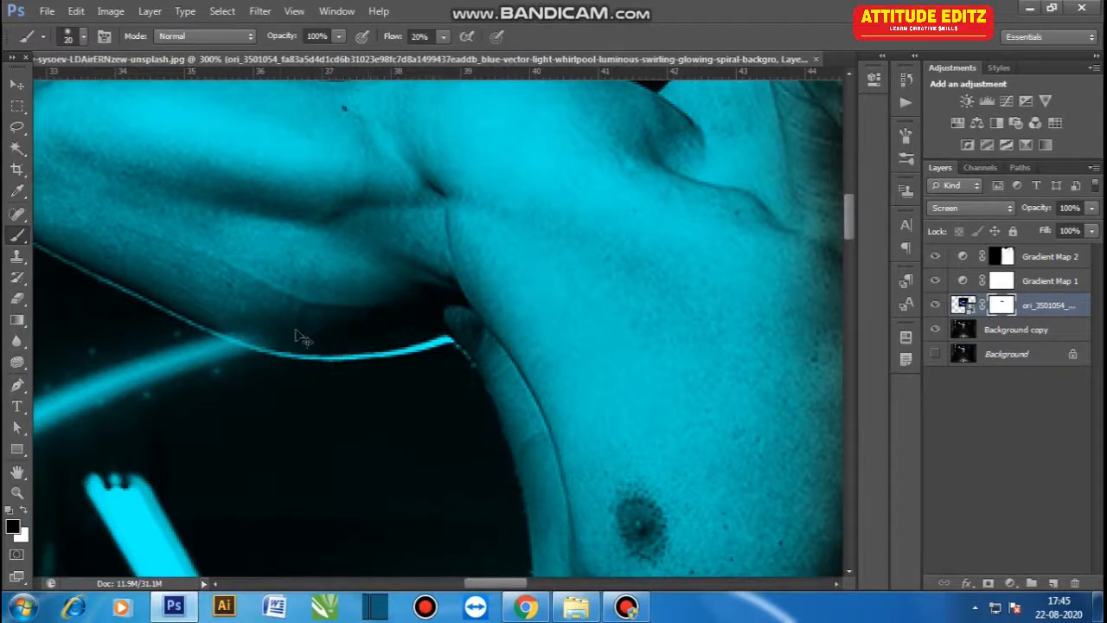
pyautogui.hotkey('ctrl', '+')
pyautogui.moveTo(357, 327); pyautogui.dragTo(321, 325)
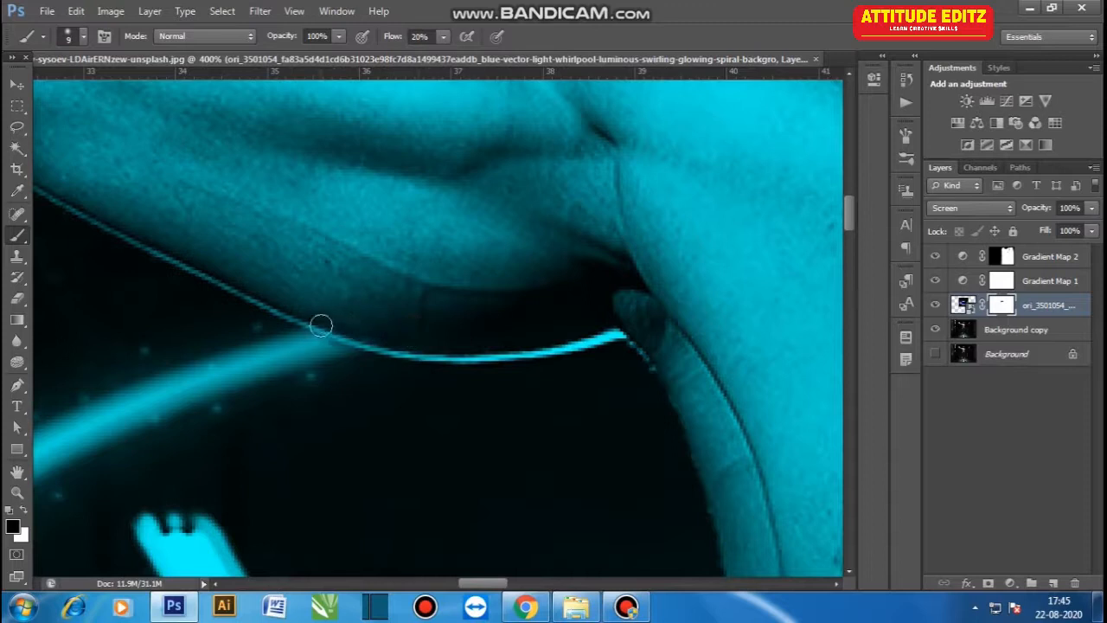
# - Paint black at 50% flow with a 200 px brush on the swirl's mask to fade the ring's outer areas
pyautogui.hotkey('ctrl', '-')
pyautogui.hotkey('ctrl', '-')
pyautogui.hotkey('ctrl', '-')
pyautogui.hotkey('ctrl', '-')
pyautogui.hotkey('ctrl', '-')
pyautogui.hotkey('ctrl', '-')
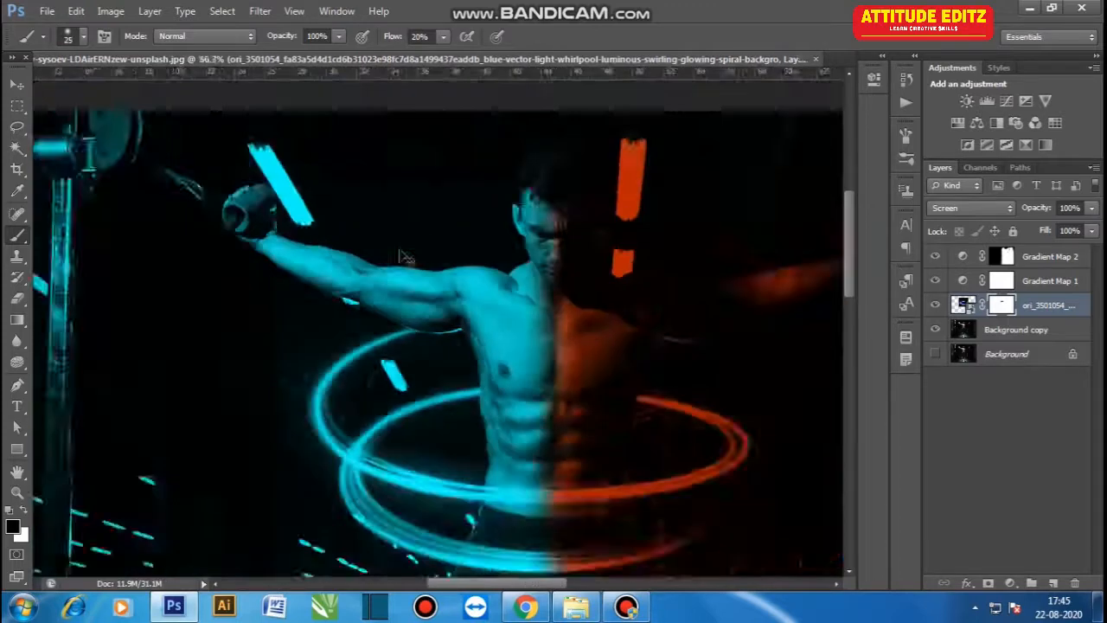
pyautogui.hotkey('ctrl', '+')
pyautogui.press(']')
pyautogui.press('[')
pyautogui.press('[')
pyautogui.press('[')
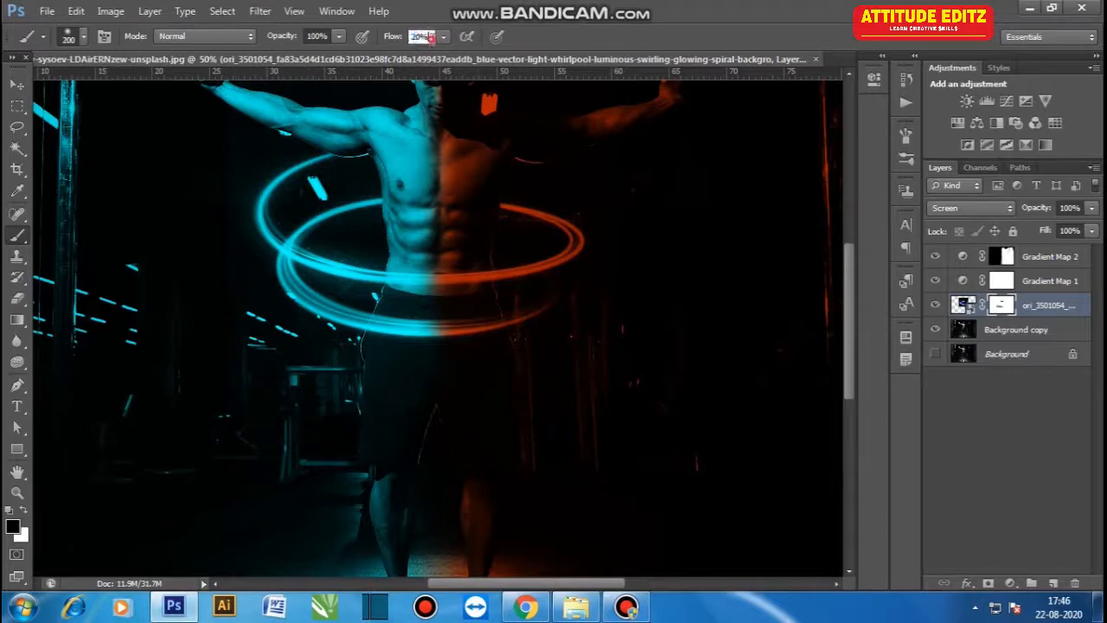
pyautogui.press('Return')
pyautogui.moveTo(221, 261)
pyautogui.mouseDown()
pyautogui.moveTo(234, 319)
pyautogui.moveTo(406, 395)
pyautogui.moveTo(292, 345)
pyautogui.mouseUp()
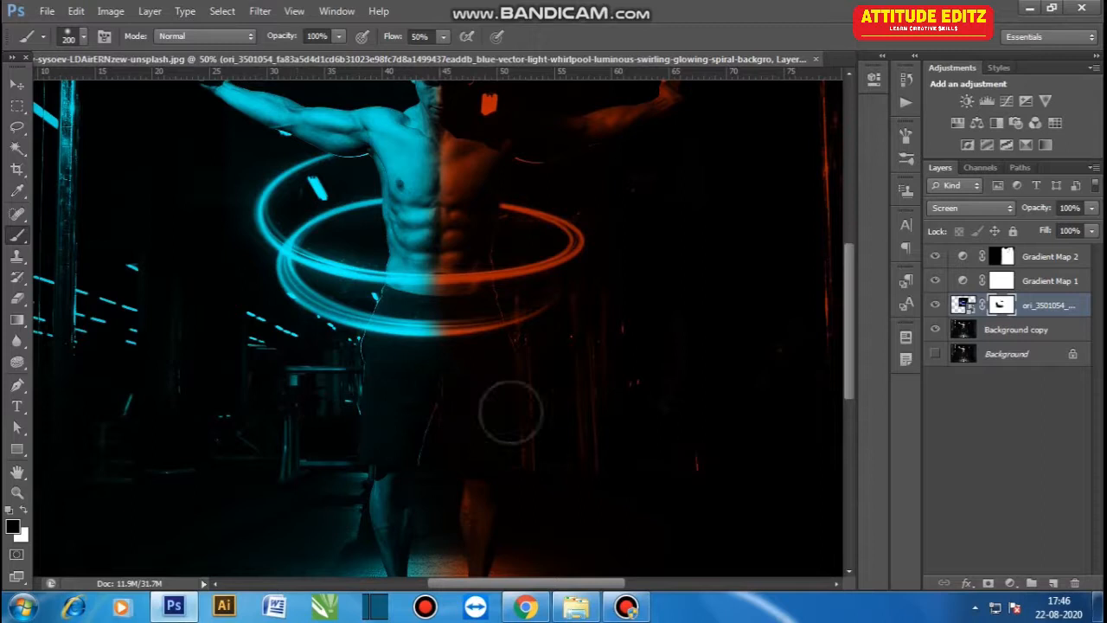
pyautogui.moveTo(630, 179); pyautogui.dragTo(632, 353)
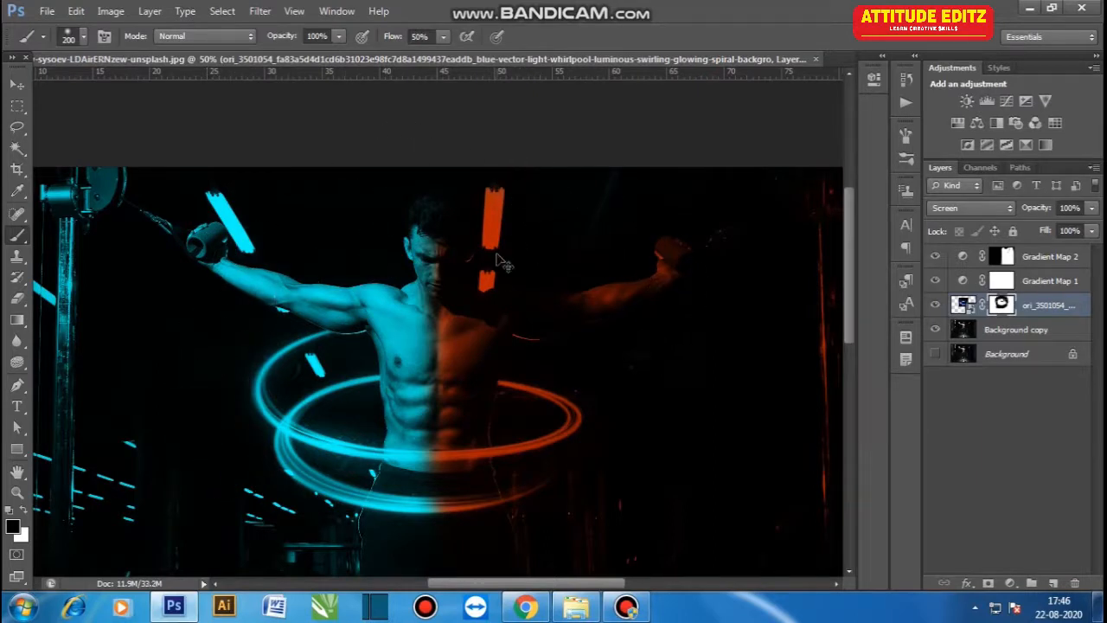
# - Duplicate the swirl layer and move the copy lower around the figure's hips with Free Transform
pyautogui.hotkey('ctrl', '-')
pyautogui.press('v')
pyautogui.moveTo(1060, 308); pyautogui.dragTo(1054, 583)
pyautogui.hotkey('ctrl', 't')
pyautogui.moveTo(526, 375); pyautogui.dragTo(506, 370)
pyautogui.moveTo(461, 313); pyautogui.dragTo(462, 370)
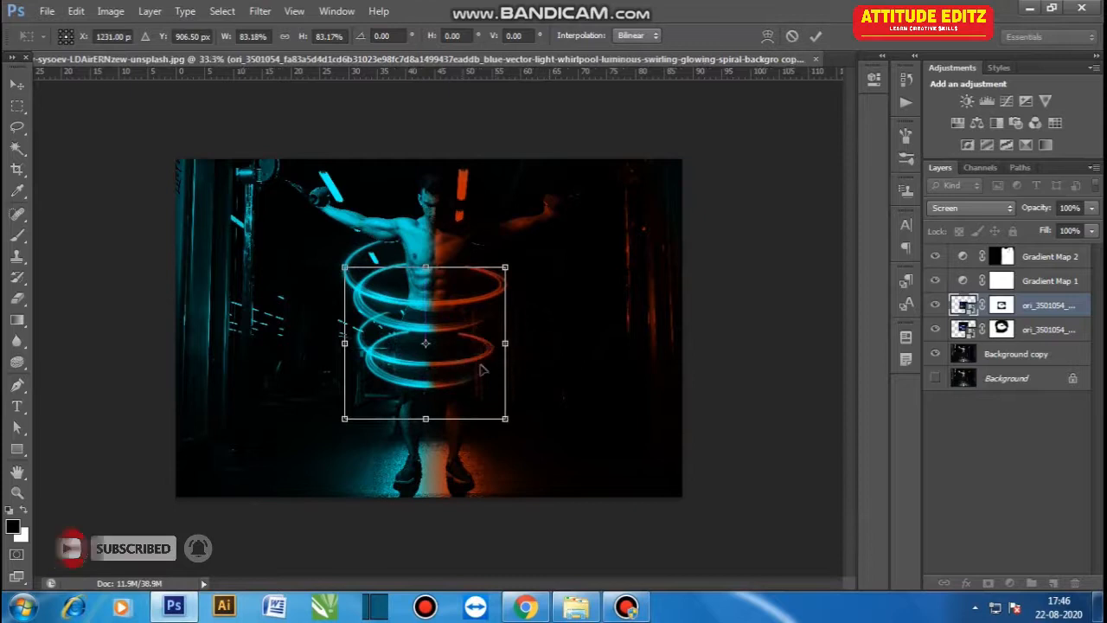
pyautogui.hotkey('ctrl', '+')
pyautogui.hotkey('ctrl', '+')
pyautogui.hotkey('ctrl', '+')
pyautogui.moveTo(535, 425); pyautogui.dragTo(550, 434)
pyautogui.scroll(-2, 525, 389)
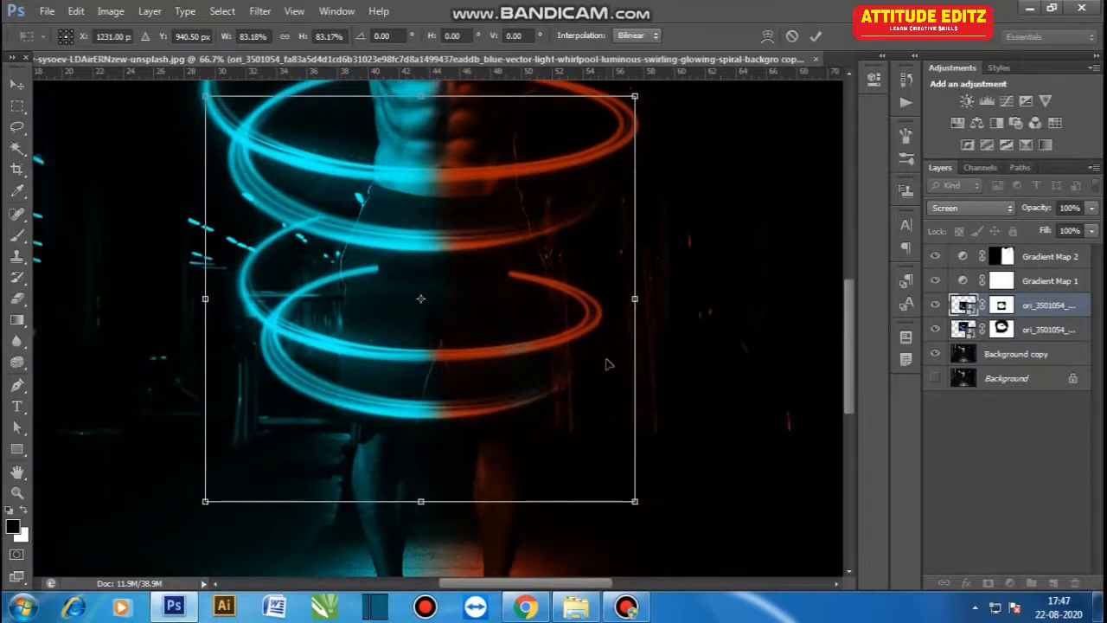
pyautogui.press('Return')
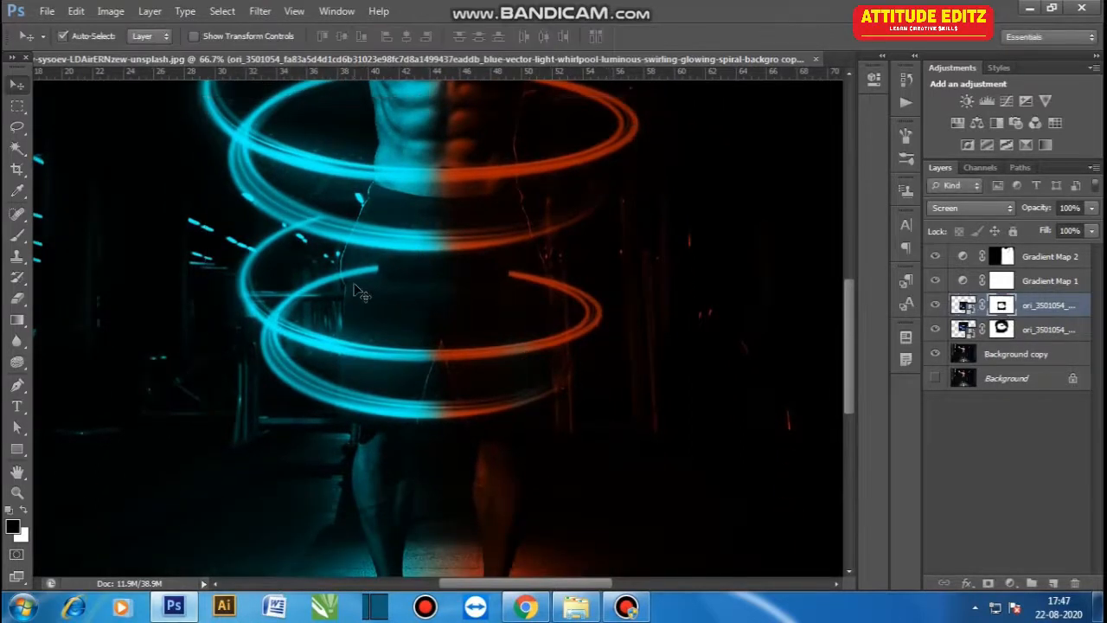
# - Mask the duplicated swirl where it passes behind the waist, restoring a small ring segment with white
pyautogui.press('b')
pyautogui.hotkey('ctrl', '+')
pyautogui.press('[')
pyautogui.press('[')
pyautogui.press('[')
pyautogui.press('[')
pyautogui.press('[')
pyautogui.press('[')
pyautogui.press('[')
pyautogui.press('[')
pyautogui.press('[')
pyautogui.press('[')
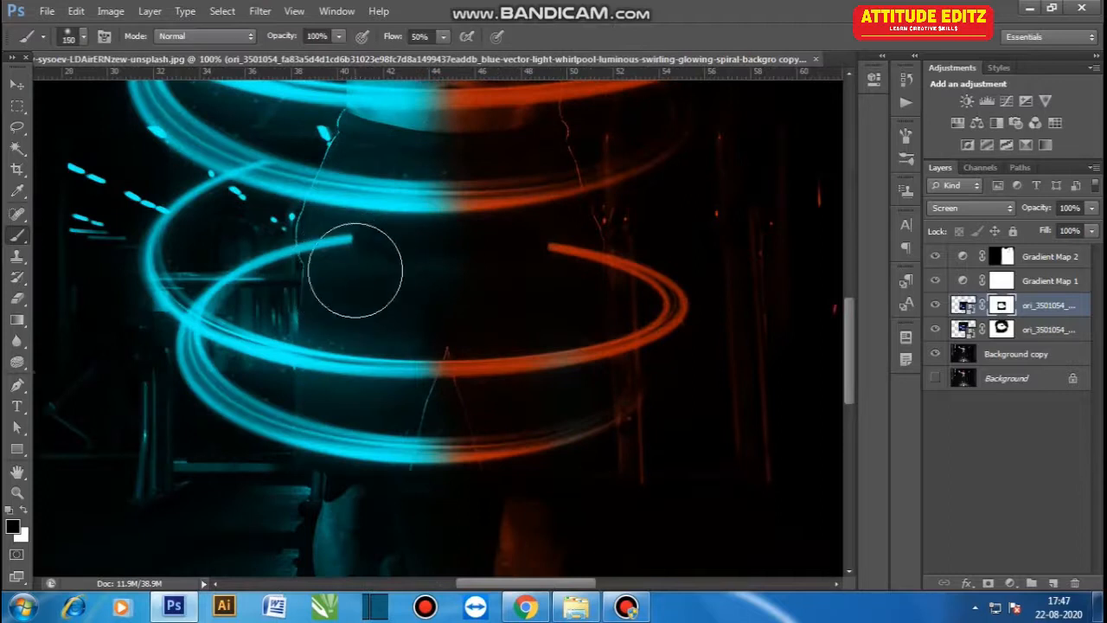
pyautogui.moveTo(353, 242); pyautogui.dragTo(332, 245)
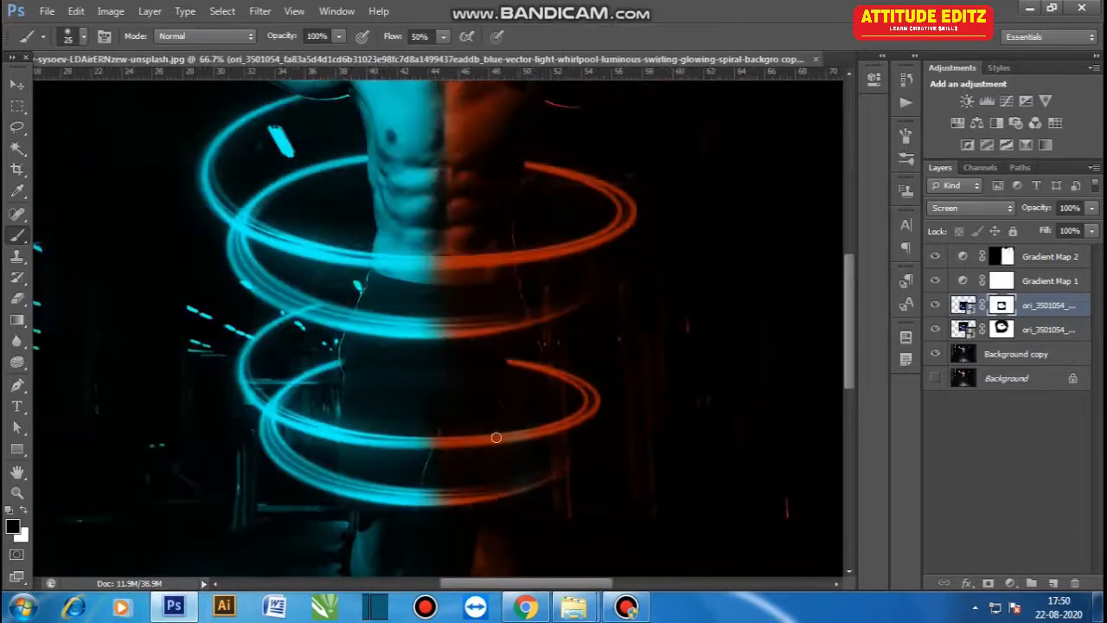
pyautogui.hotkey('ctrl', '+')
pyautogui.hotkey('ctrl', '+')
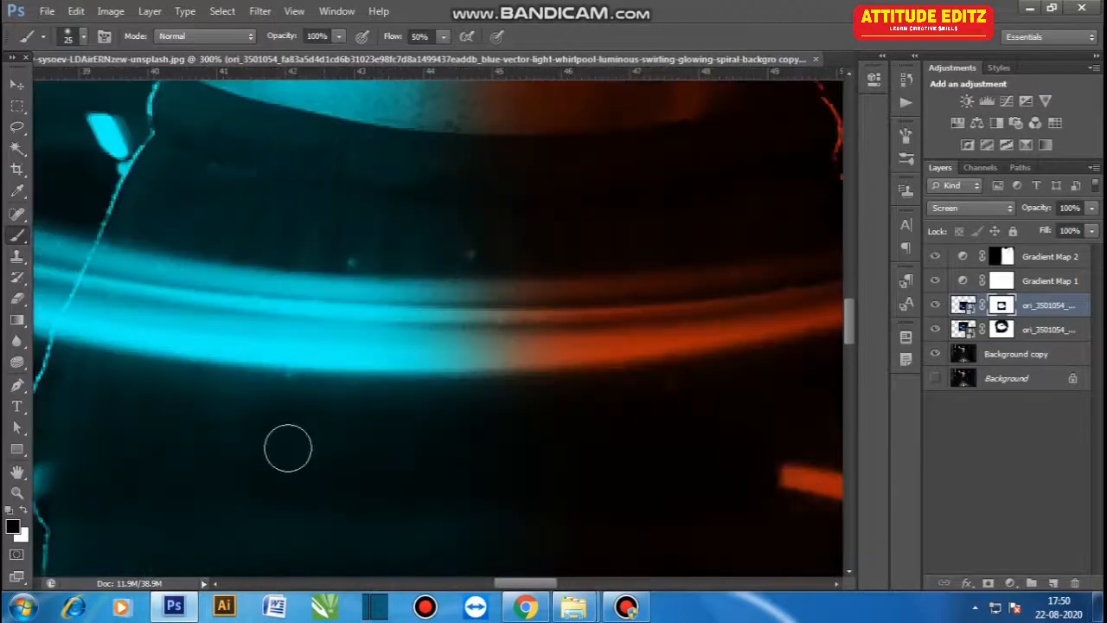
pyautogui.scroll(-2, 280, 316)
pyautogui.hscroll(5, 277, 337)
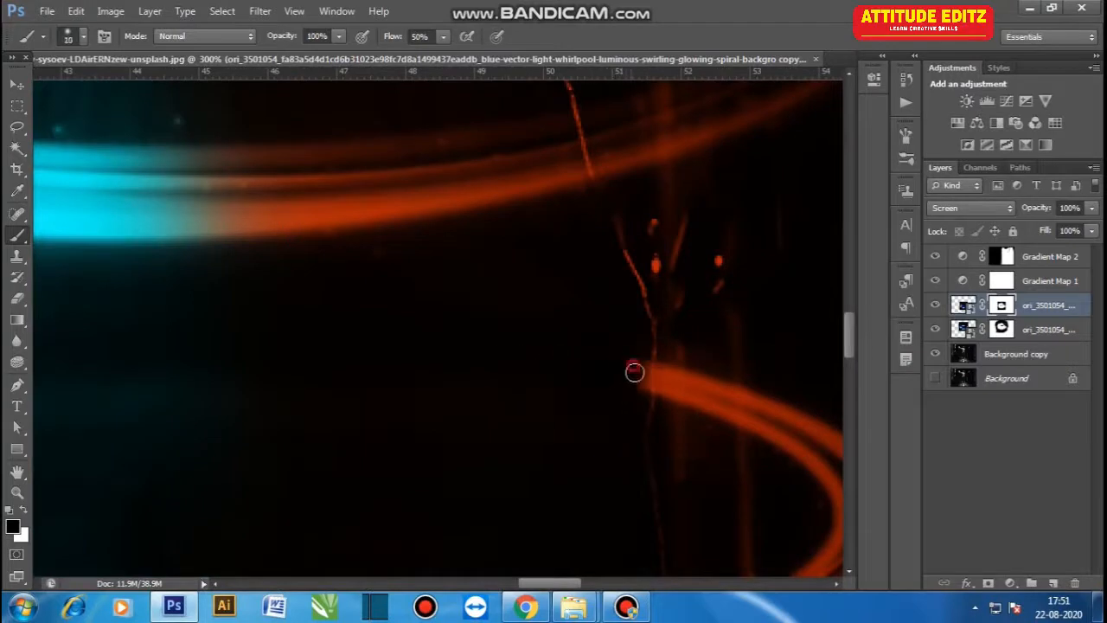
pyautogui.hscroll(-3, 435, 321)
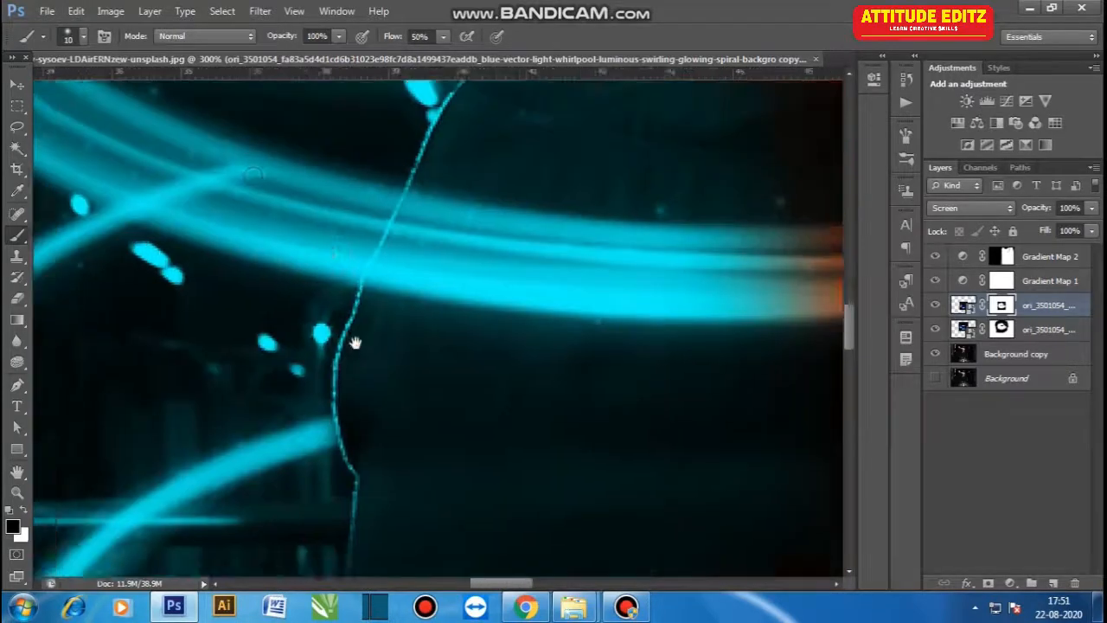
pyautogui.hscroll(-3, 294, 260)
pyautogui.moveTo(280, 268)
pyautogui.mouseDown()
pyautogui.moveTo(194, 268)
pyautogui.moveTo(189, 258)
pyautogui.moveTo(229, 279)
pyautogui.moveTo(157, 271)
pyautogui.mouseUp()
pyautogui.press('[')
pyautogui.press('[')
pyautogui.press('[')
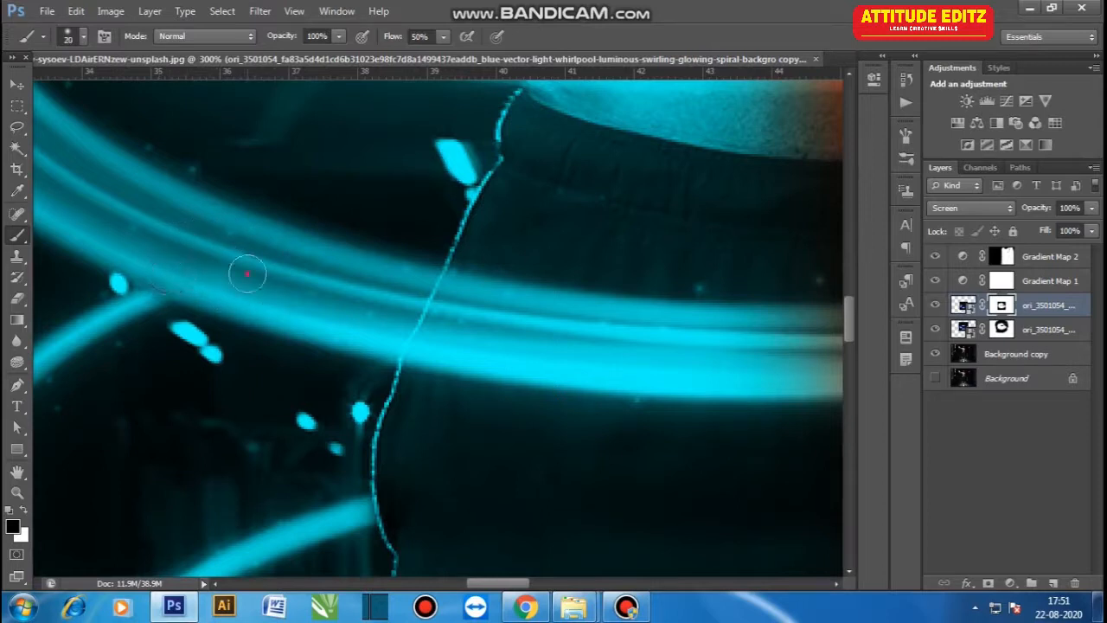
pyautogui.press('x')
pyautogui.moveTo(372, 224)
pyautogui.mouseDown()
pyautogui.moveTo(437, 196)
pyautogui.moveTo(450, 208)
pyautogui.mouseUp()
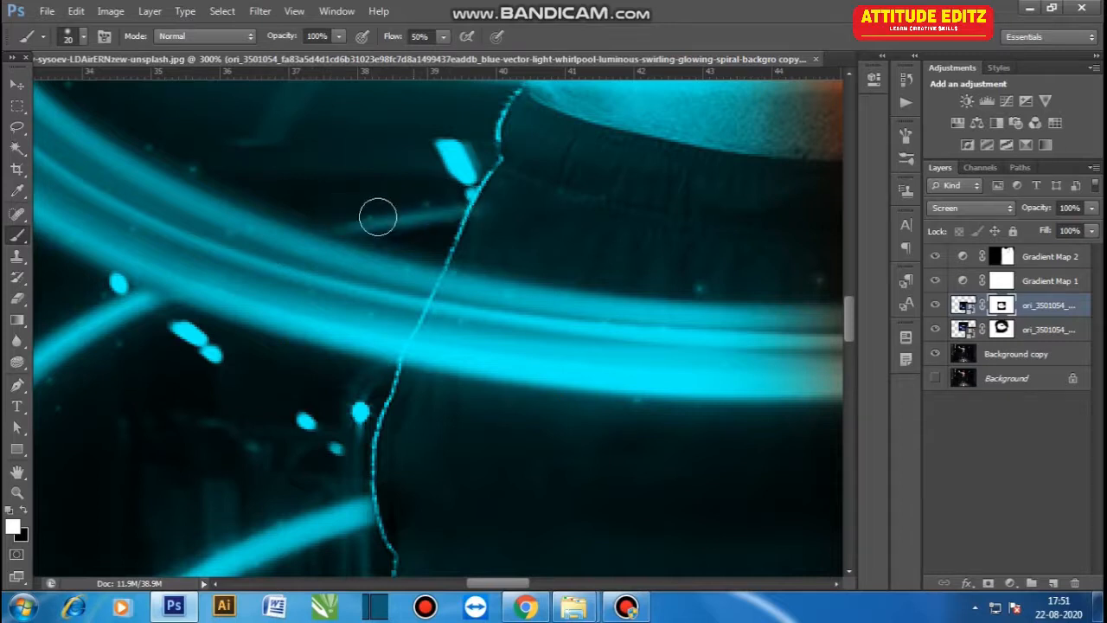
pyautogui.press('x')
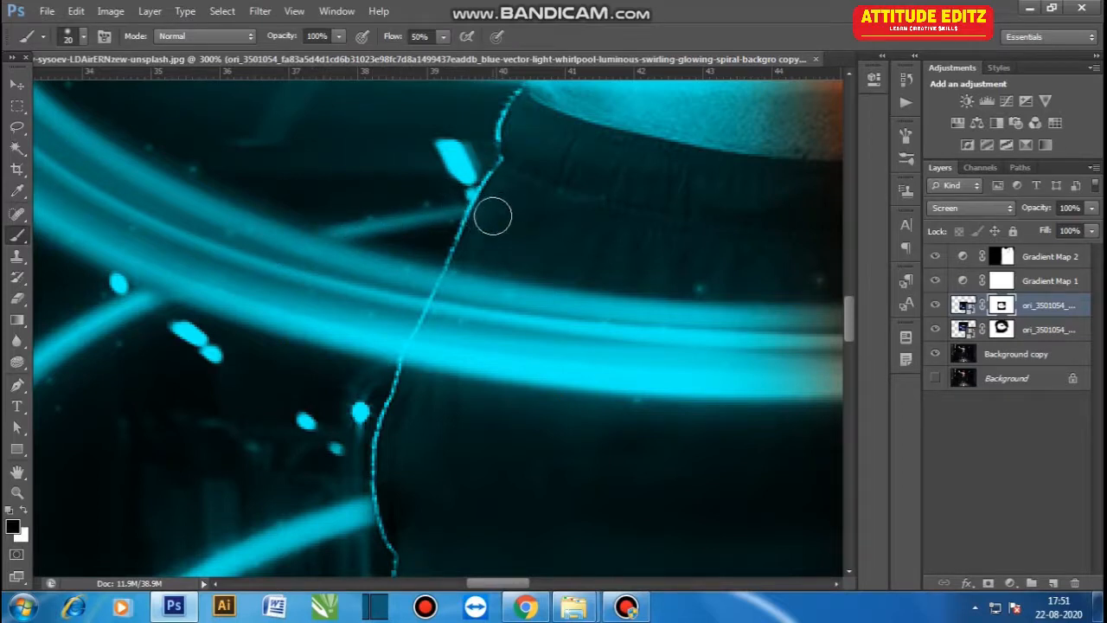
# - Paint white at 20% flow on the copy's mask to bring back the faint ring near the waist, then set flow to 5%
pyautogui.hotkey('ctrl', '-')
pyautogui.hotkey('ctrl', '-')
pyautogui.hotkey('ctrl', '-')
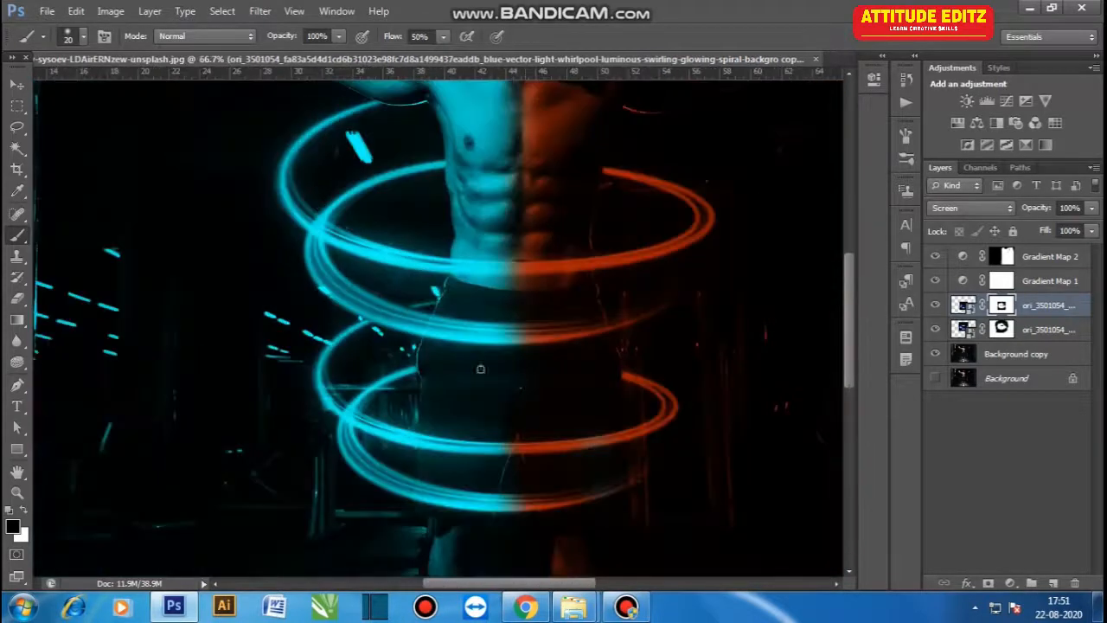
pyautogui.hotkey('ctrl', '+')
pyautogui.hotkey('ctrl', '+')
pyautogui.hotkey('ctrl', '+')
pyautogui.hotkey('ctrl', '+')
pyautogui.moveTo(337, 203); pyautogui.dragTo(334, 192)
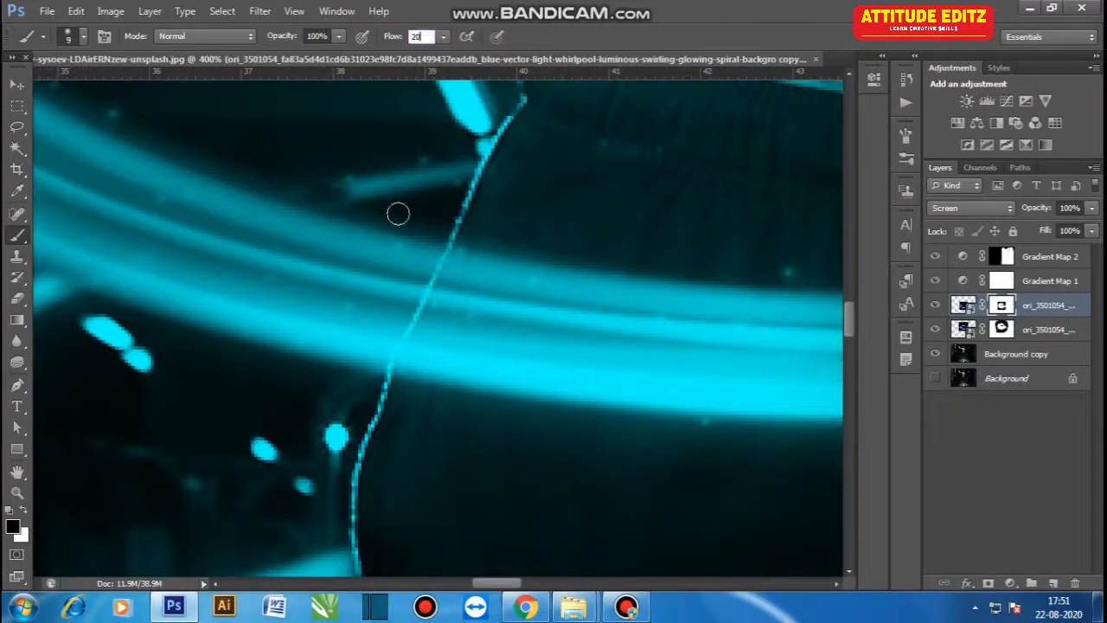
pyautogui.press('Return')
pyautogui.press('Return')
pyautogui.press('x')
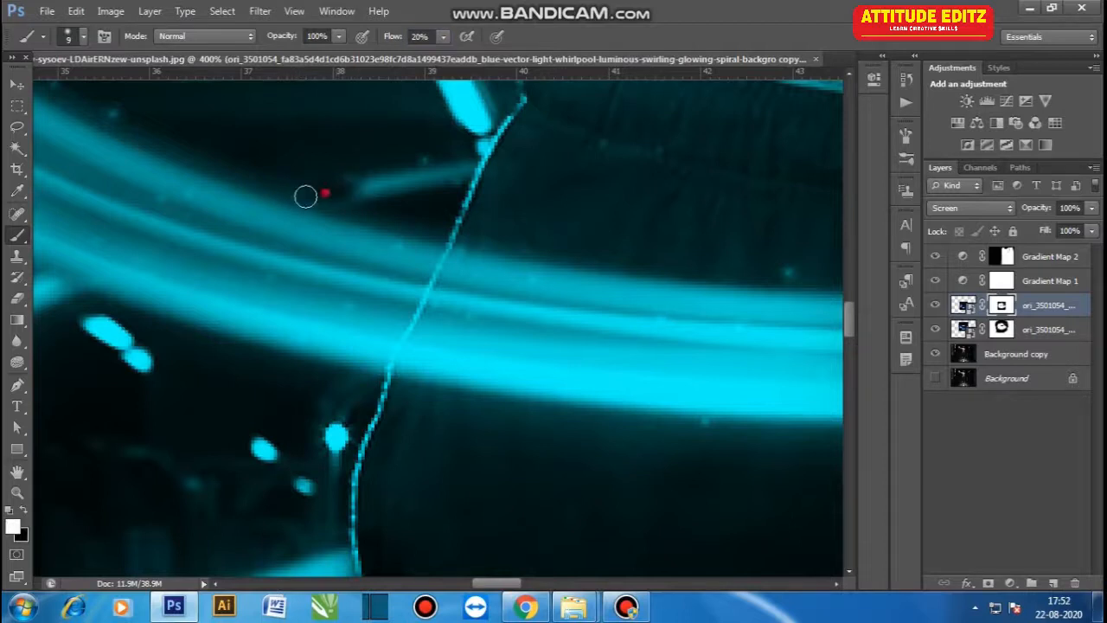
pyautogui.moveTo(313, 189); pyautogui.dragTo(349, 191)
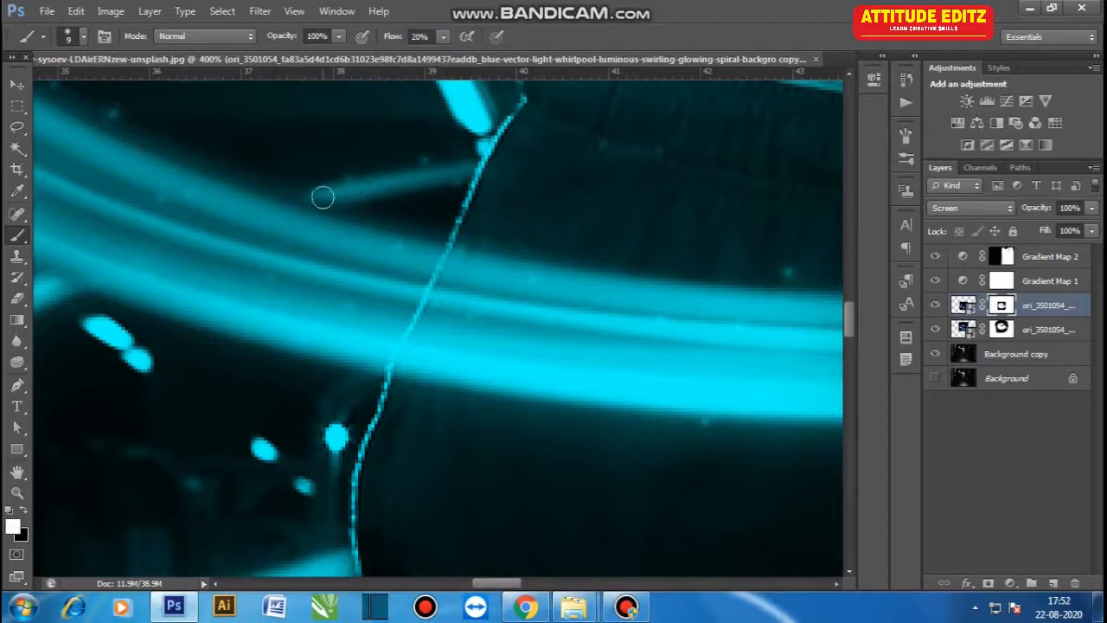
pyautogui.write('5')
pyautogui.press('Return')
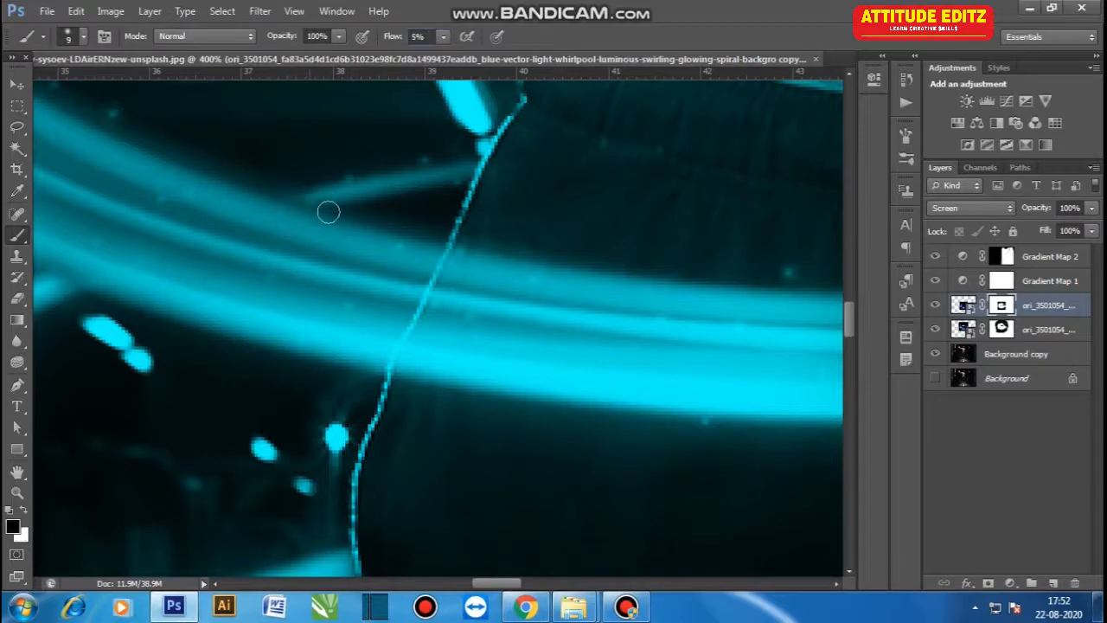
pyautogui.hscroll(-3, 346, 260)
pyautogui.scroll(-6, 307, 274)
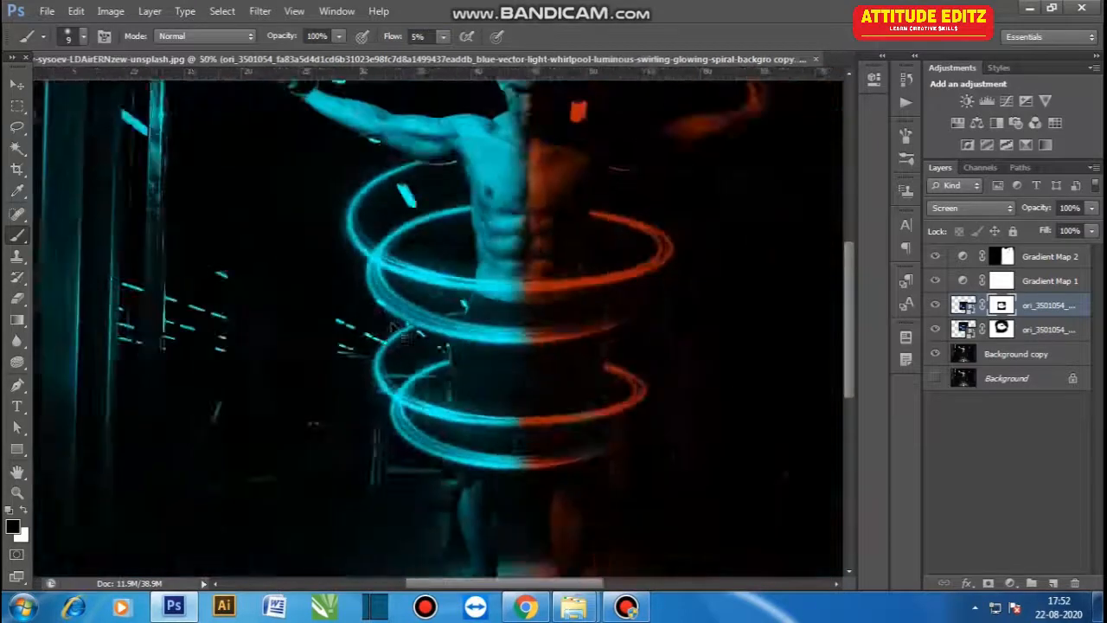
# - Add a Curves adjustment layer above Gradient Map 2 and pull the curve's white point slightly inward to brighten
pyautogui.press('v')
pyautogui.click(819, 475)
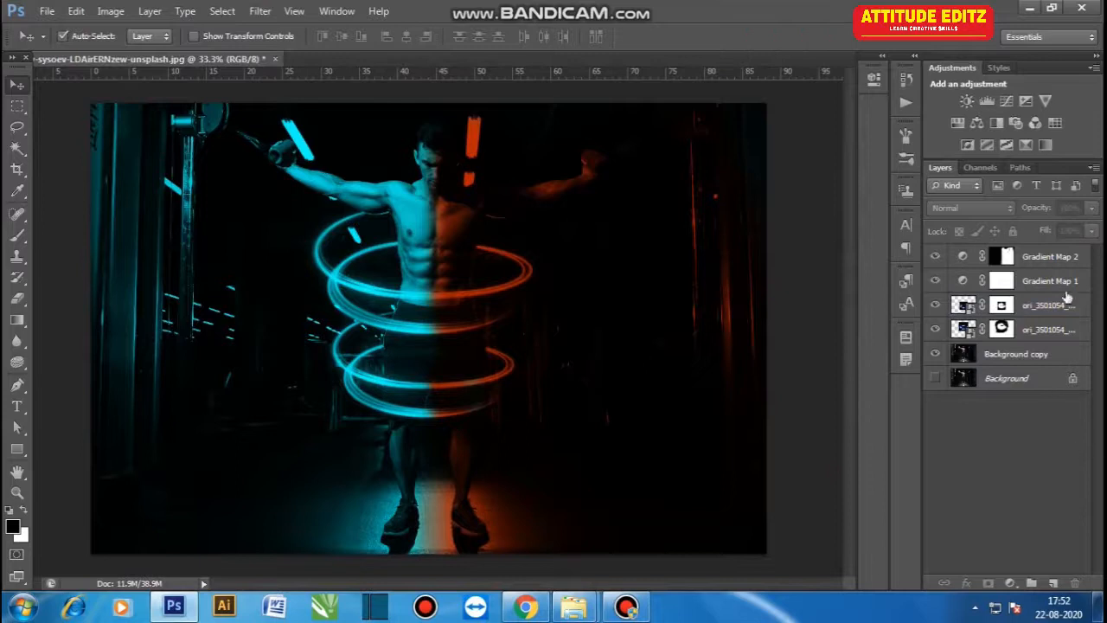
pyautogui.click(1057, 257)
pyautogui.click(1009, 583)
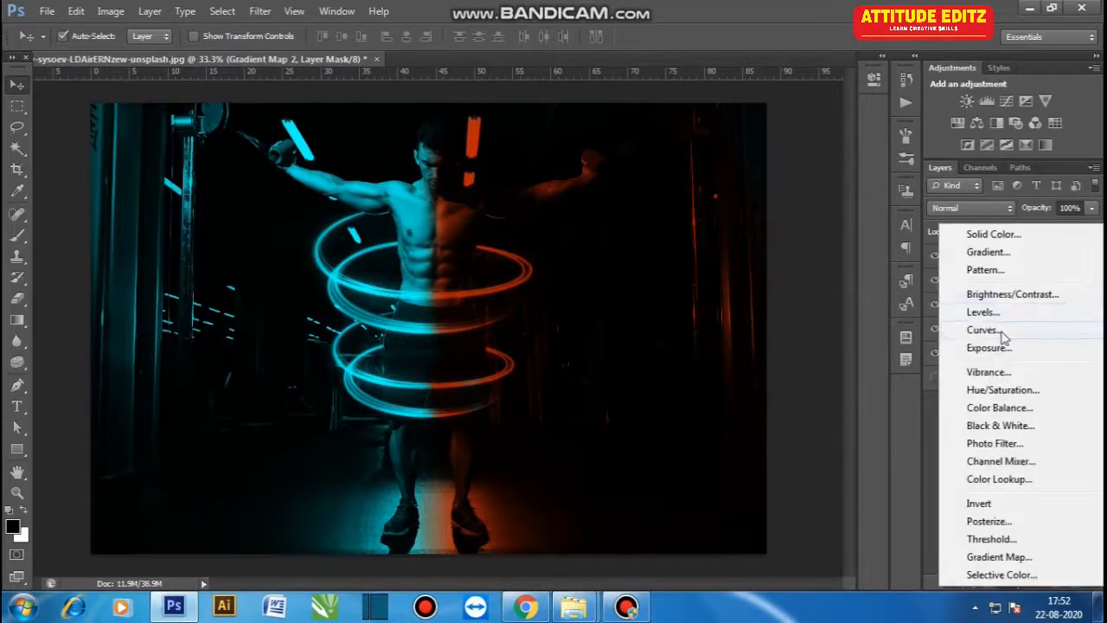
pyautogui.click(1002, 334)
pyautogui.moveTo(831, 157); pyautogui.dragTo(807, 157)
pyautogui.moveTo(669, 318)
pyautogui.mouseDown()
pyautogui.moveTo(668, 307)
pyautogui.moveTo(669, 318)
pyautogui.mouseUp()
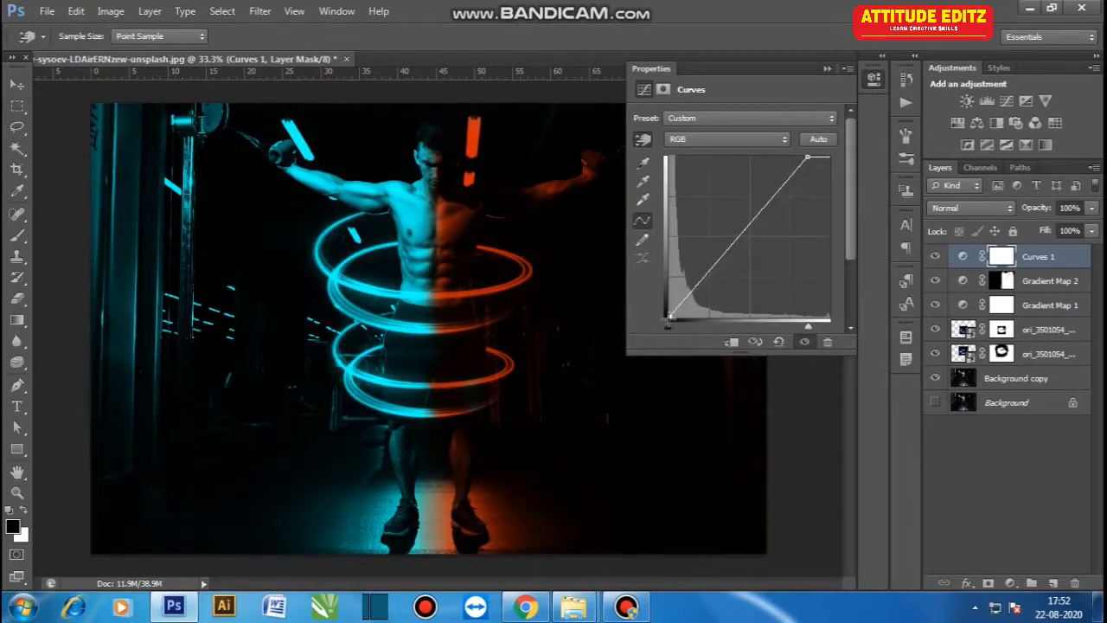
pyautogui.click(827, 69)
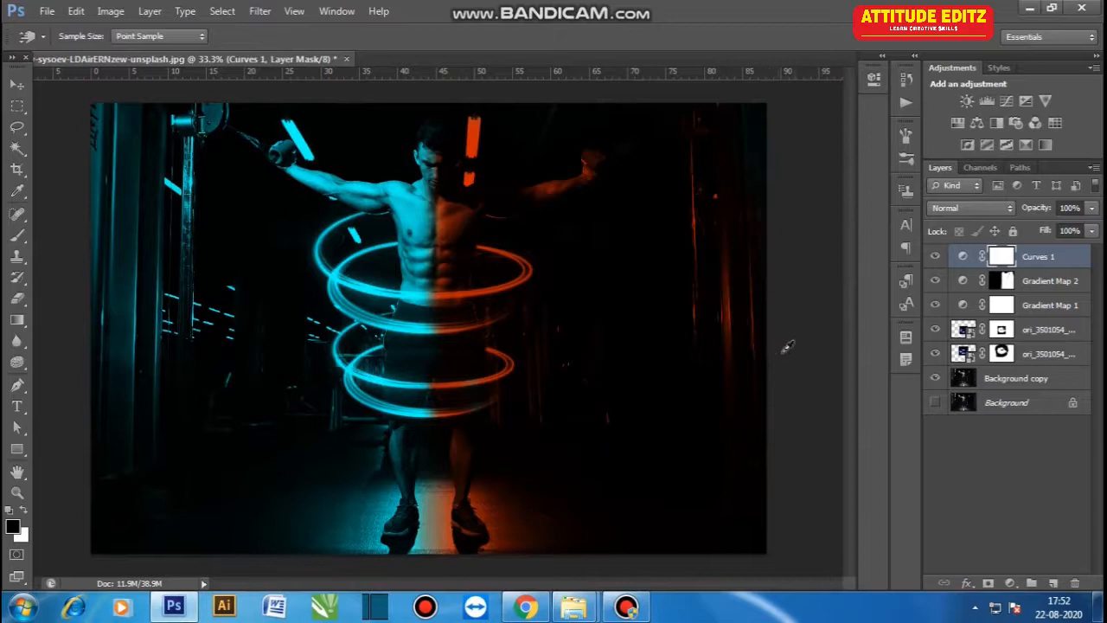
# - Paint white at 5% flow on the duplicated swirl's mask over the lower orange ring segment
pyautogui.press('v')
pyautogui.click(828, 378)
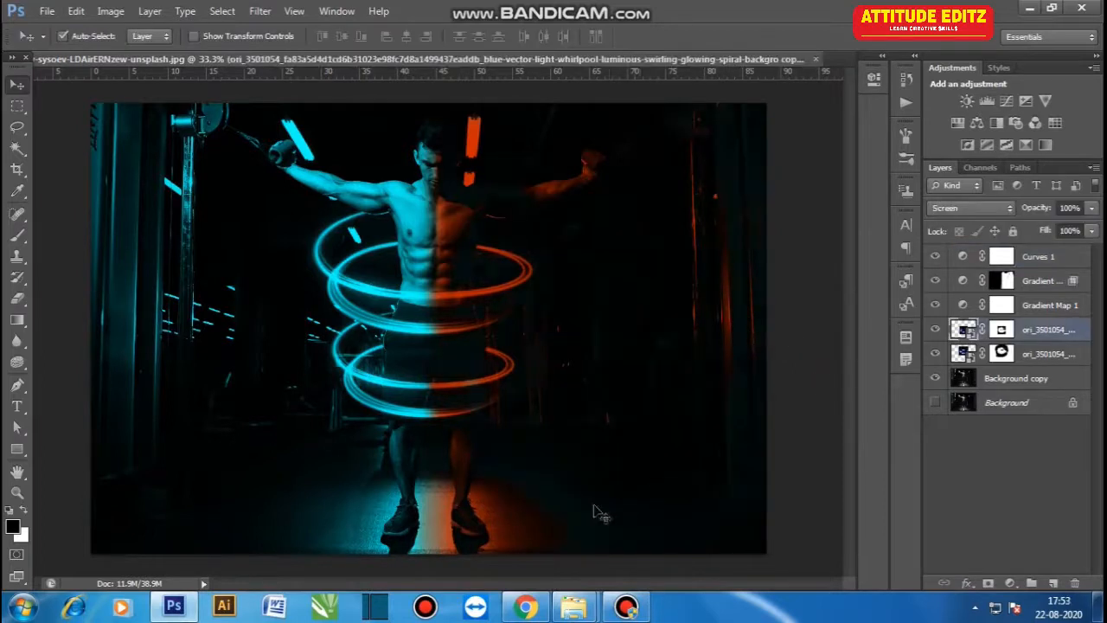
pyautogui.press('b')
pyautogui.click(1044, 472)
pyautogui.click(1002, 329)
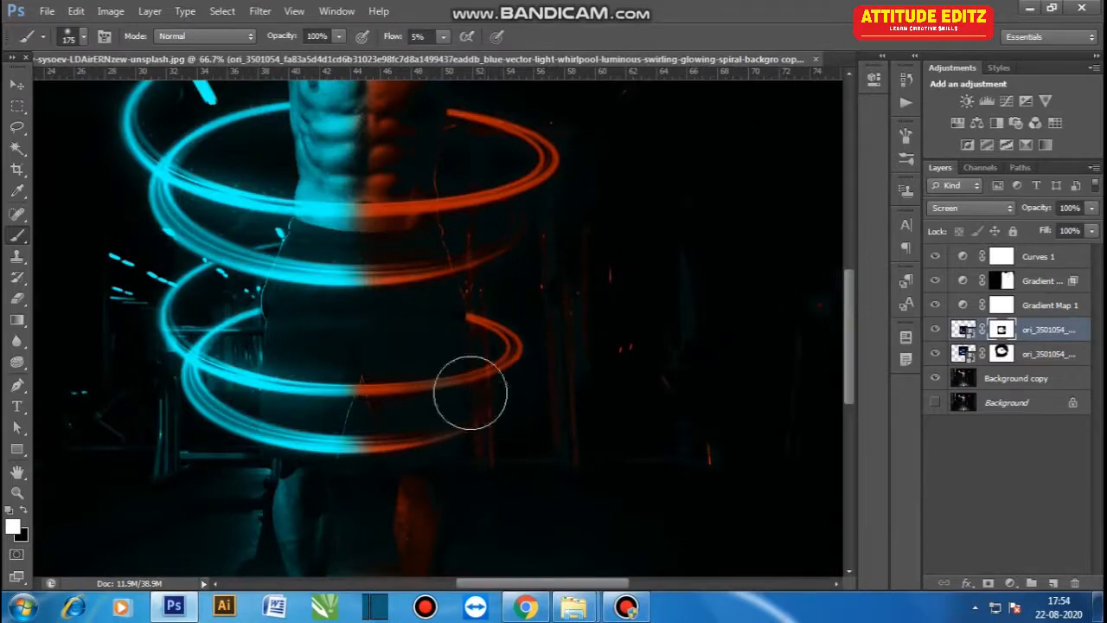
pyautogui.moveTo(484, 384)
pyautogui.mouseDown()
pyautogui.moveTo(442, 387)
pyautogui.moveTo(448, 427)
pyautogui.moveTo(491, 365)
pyautogui.mouseUp()
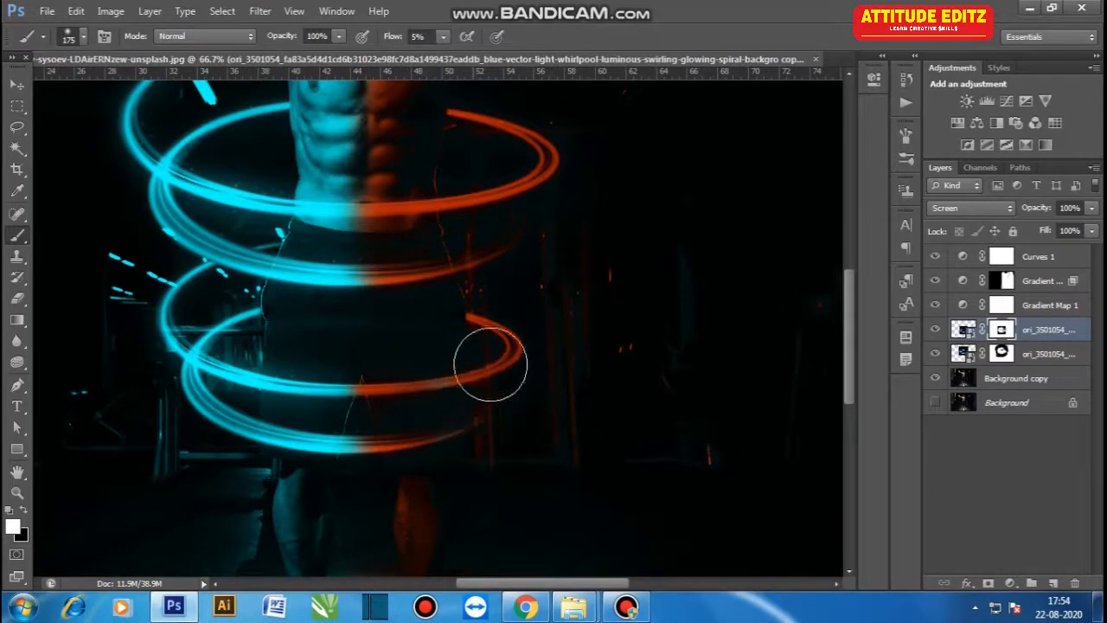
# - Paint at 5% flow on Gradient Map 2's mask to blend the cyan-orange split around the lower ring and arm
pyautogui.click(1005, 282)
pyautogui.moveTo(440, 428)
pyautogui.mouseDown()
pyautogui.moveTo(437, 507)
pyautogui.moveTo(440, 308)
pyautogui.moveTo(461, 513)
pyautogui.moveTo(466, 251)
pyautogui.moveTo(473, 448)
pyautogui.moveTo(454, 534)
pyautogui.moveTo(458, 478)
pyautogui.moveTo(519, 474)
pyautogui.mouseUp()
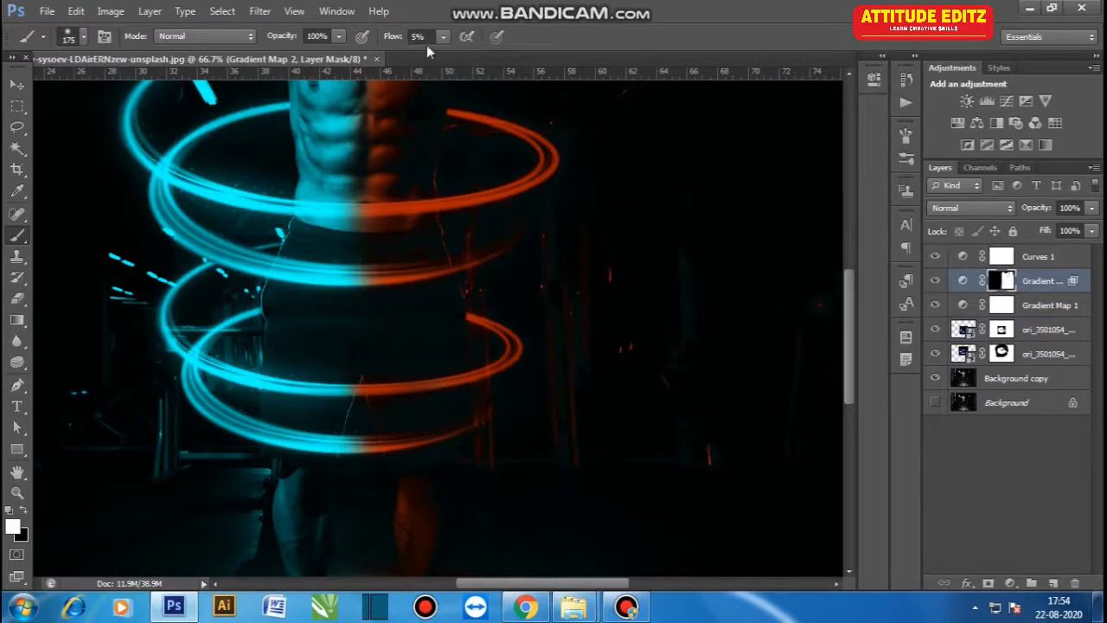
pyautogui.press('x')
pyautogui.moveTo(354, 299)
pyautogui.mouseDown()
pyautogui.moveTo(354, 393)
pyautogui.moveTo(352, 230)
pyautogui.moveTo(343, 495)
pyautogui.mouseUp()
pyautogui.press('space')
pyautogui.moveTo(355, 269); pyautogui.dragTo(298, 552)
pyautogui.press('space')
pyautogui.moveTo(320, 221); pyautogui.dragTo(288, 390)
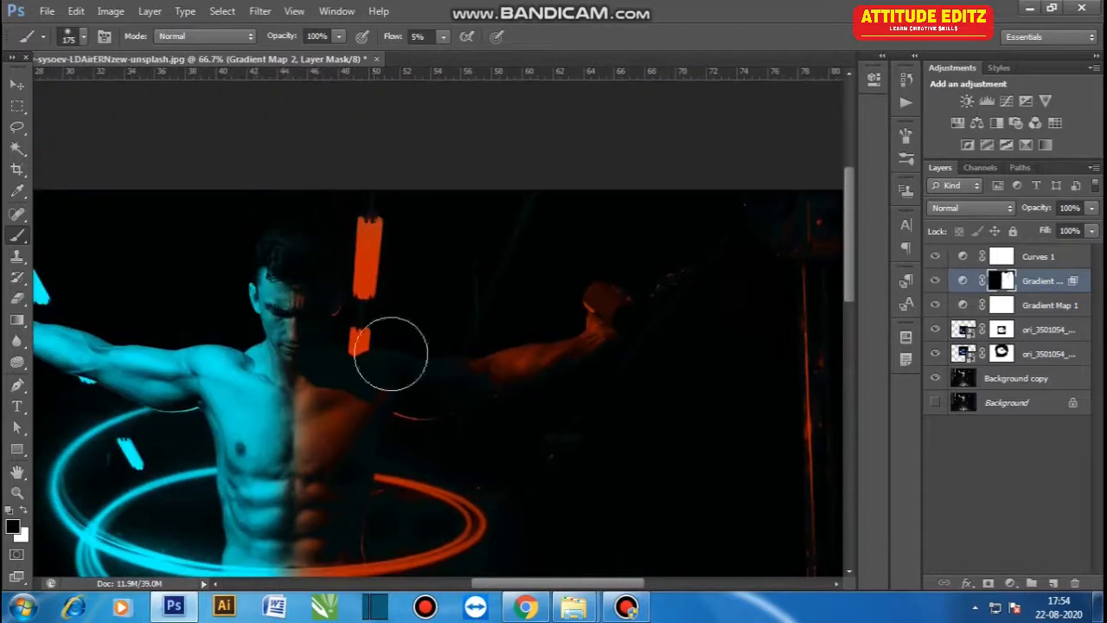
pyautogui.hotkey('ctrl', '-')
pyautogui.hotkey('ctrl', '-')
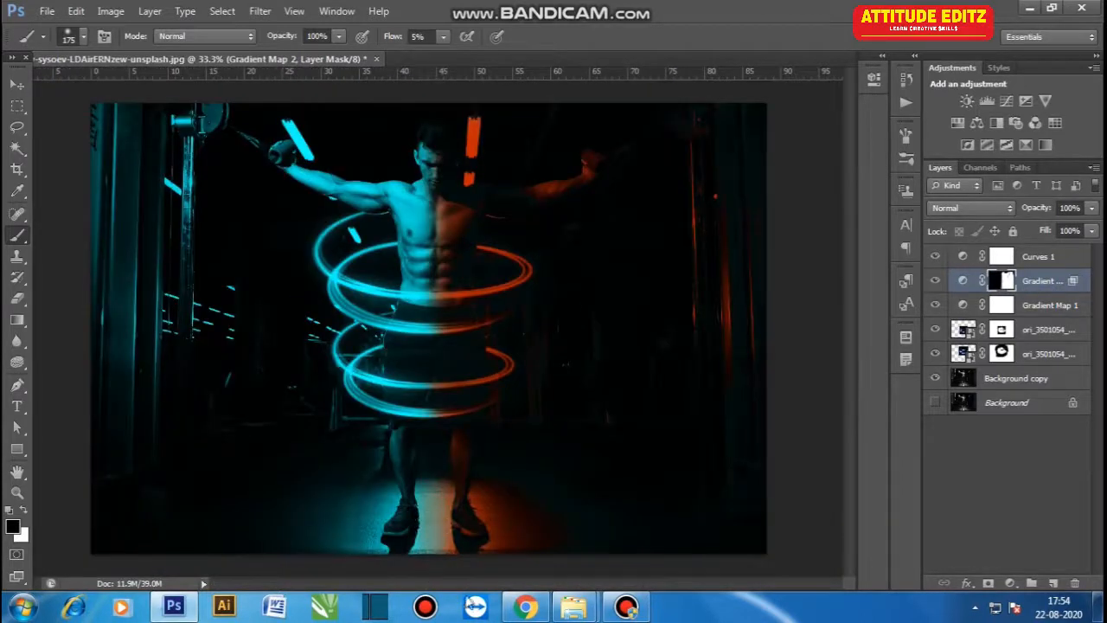
# - Edit Gradient Map 2's gradient, moving the midpoint to 32%
pyautogui.click(11, 87)
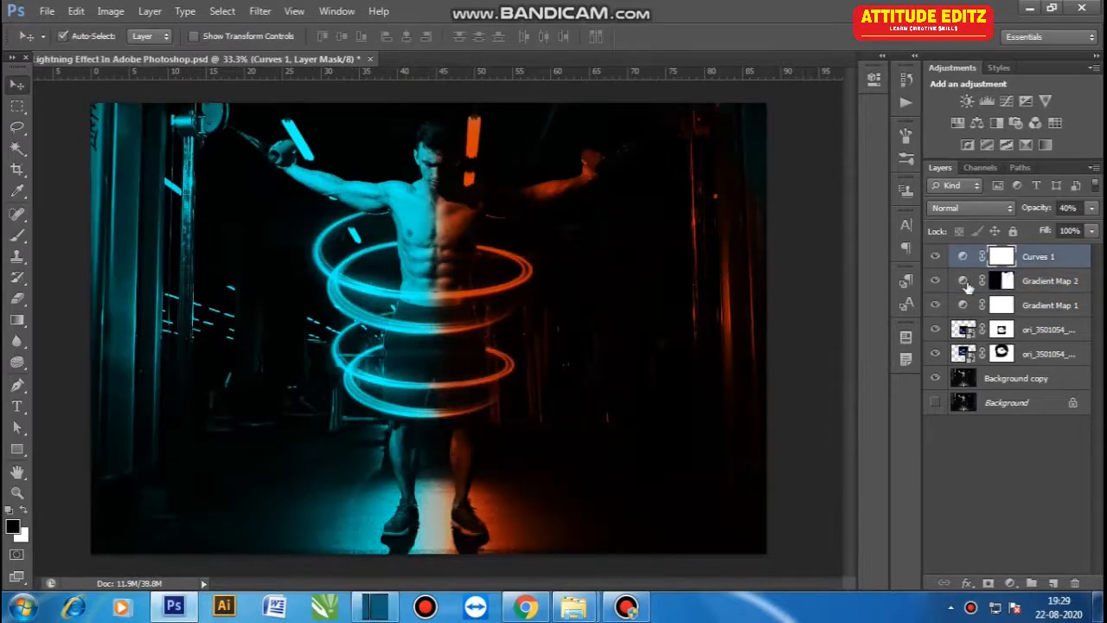
pyautogui.doubleClick(965, 282)
pyautogui.click(773, 126)
pyautogui.click(1036, 470)
pyautogui.moveTo(879, 466); pyautogui.dragTo(828, 468)
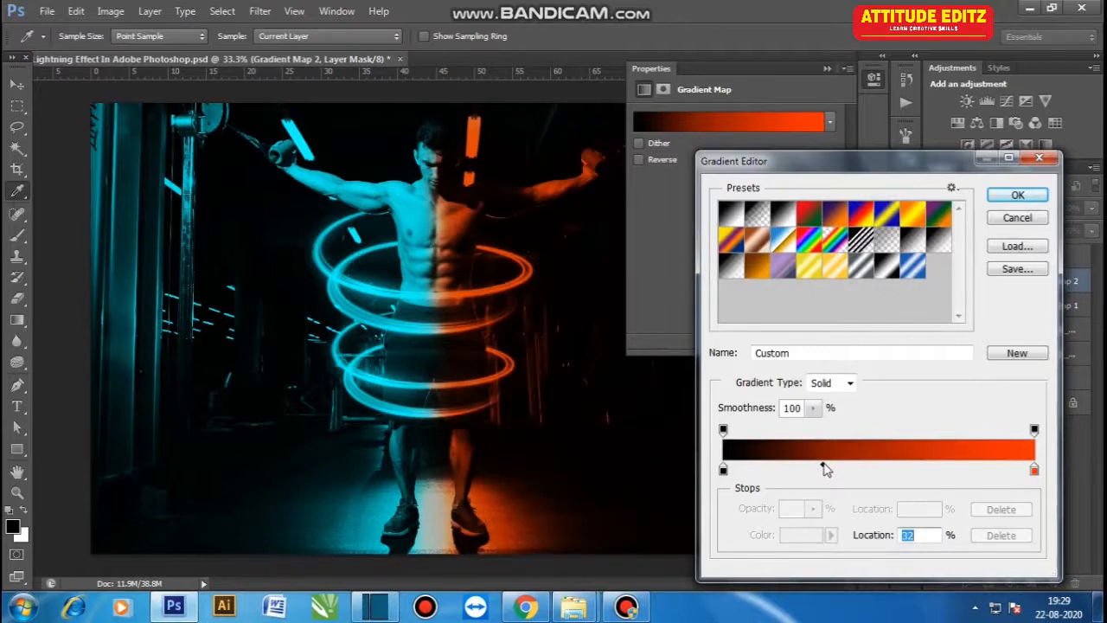
pyautogui.click(1018, 195)
# - Edit Gradient Map 1's gradient, moving the midpoint to 45%, and fit the image on screen
pyautogui.click(967, 305)
pyautogui.click(779, 125)
pyautogui.click(879, 465)
pyautogui.write('36')
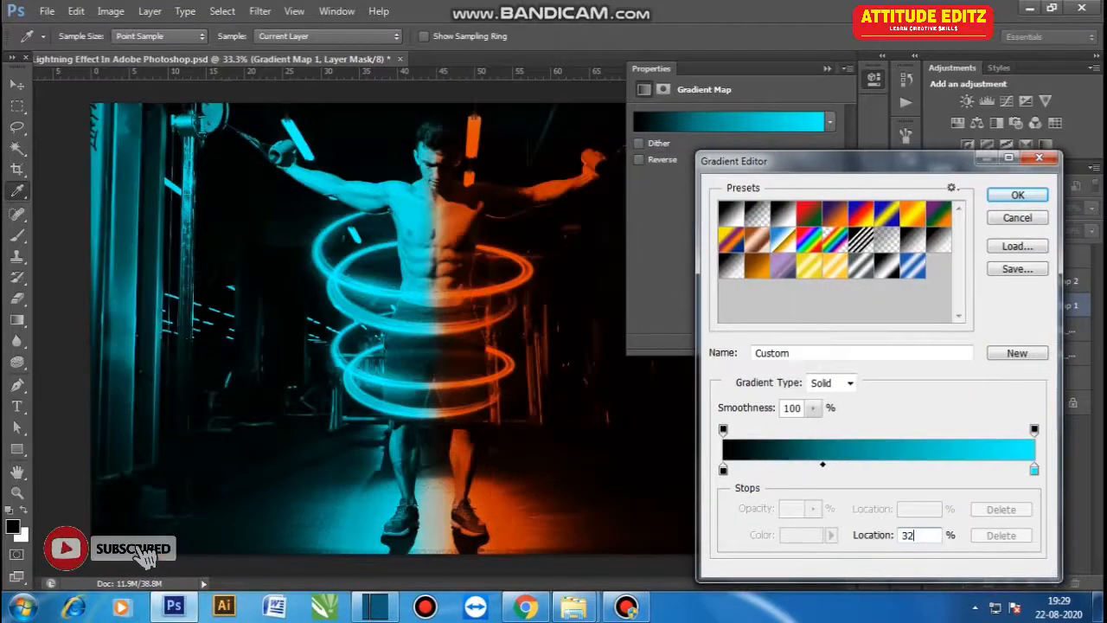
pyautogui.click(835, 466)
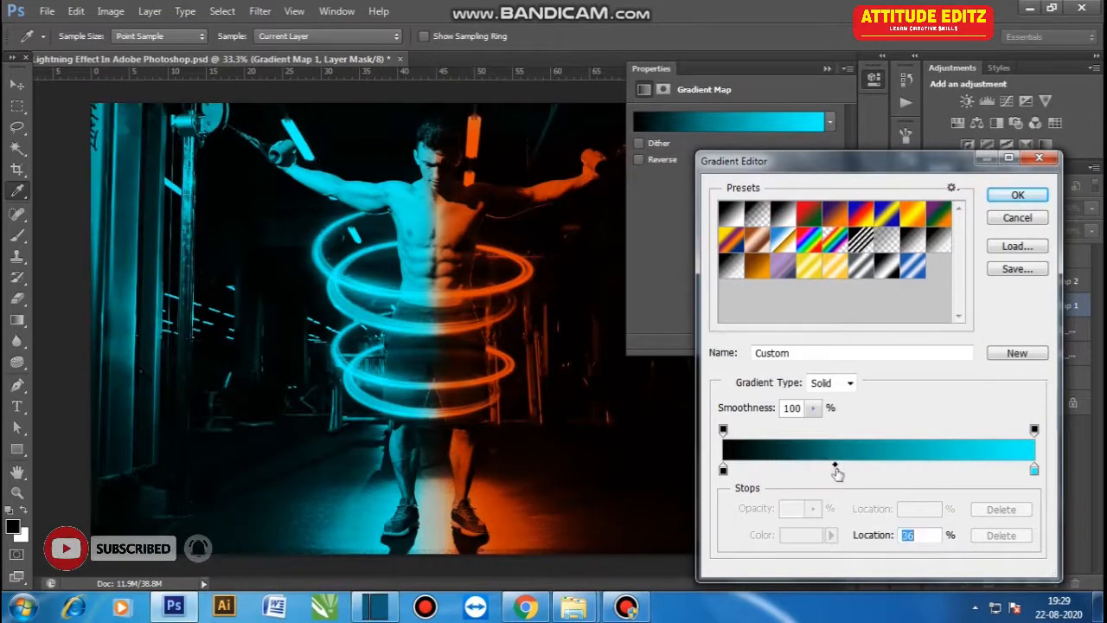
pyautogui.moveTo(835, 468); pyautogui.dragTo(868, 468)
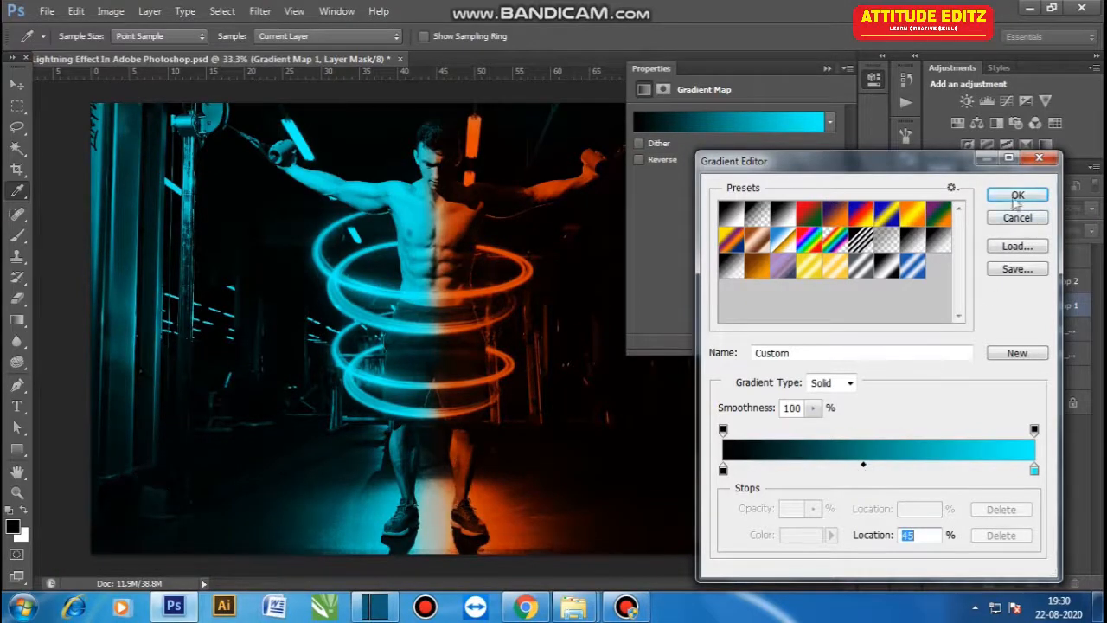
pyautogui.click(1013, 218)
pyautogui.click(827, 69)
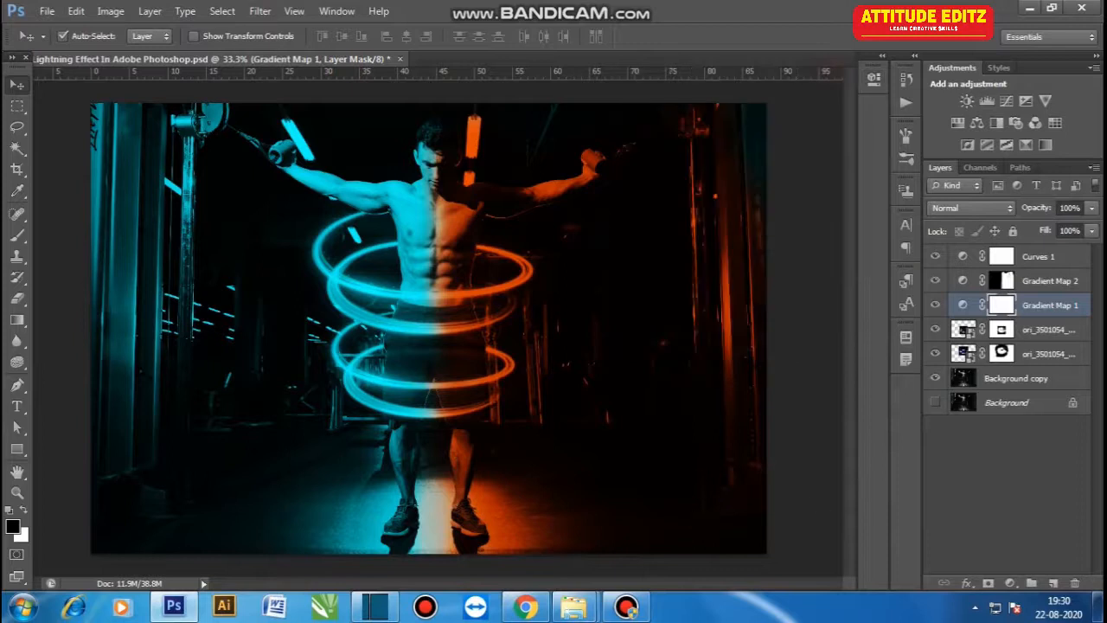
pyautogui.hotkey('ctrl', '0')
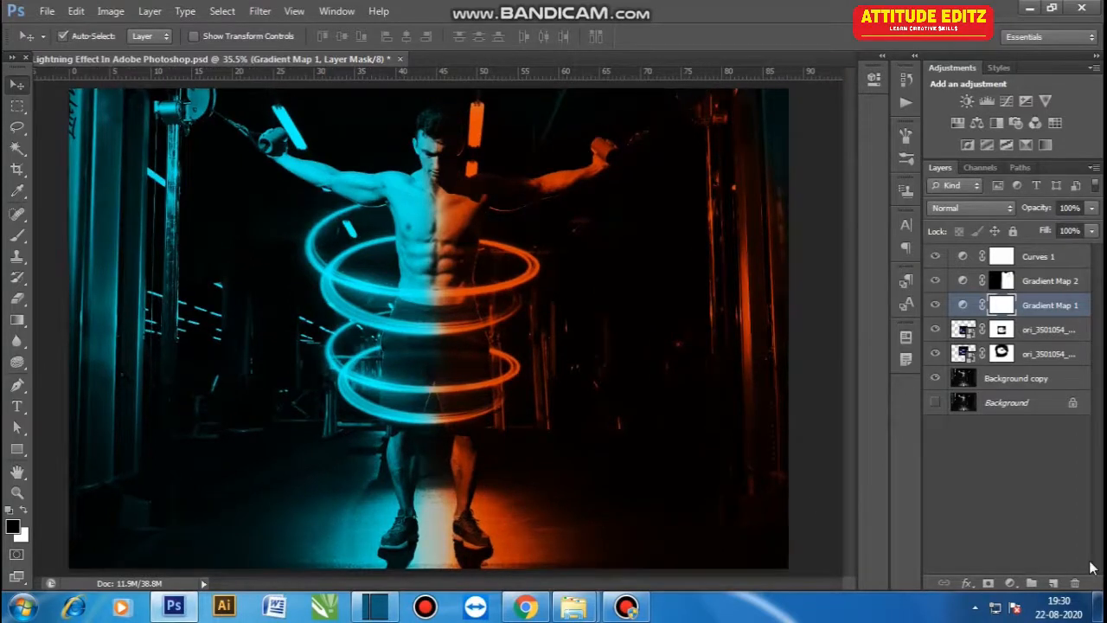